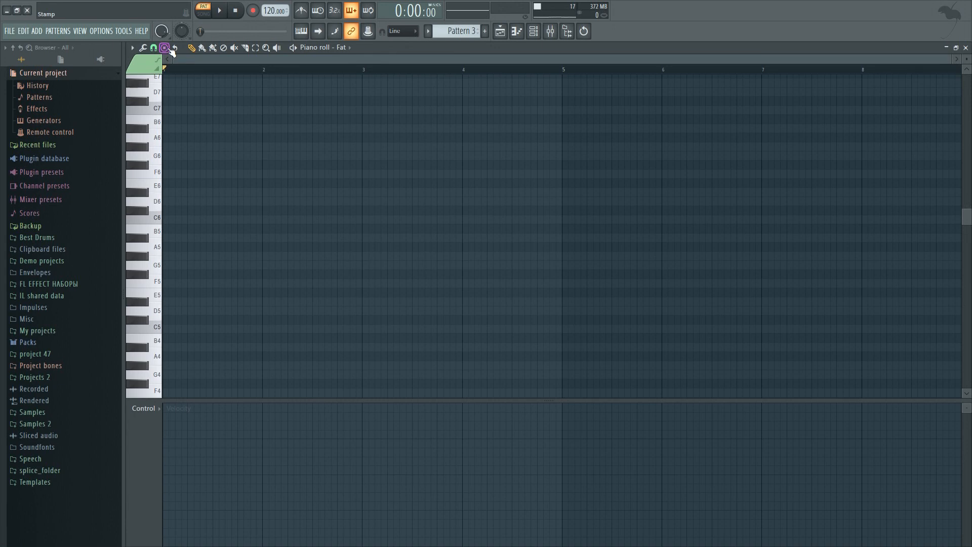
- Stamp a Major 7th chord rooted on G5 into bar 1 of Pattern 3
key(ctrl+a)
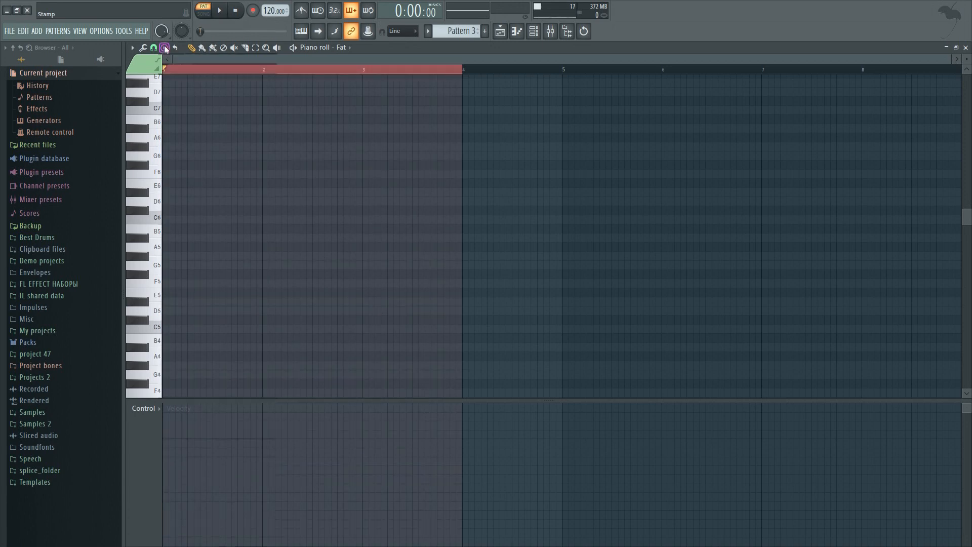
click(165, 48)
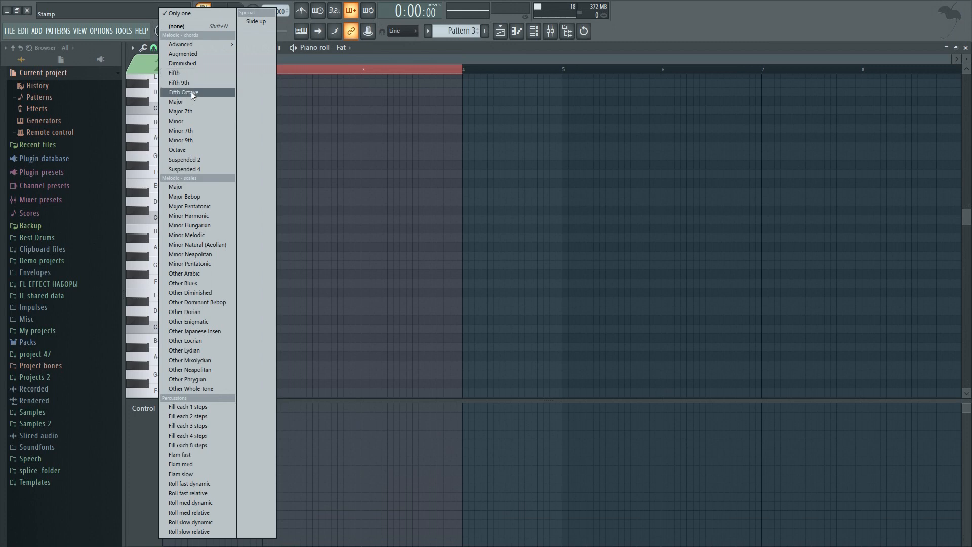
mouse_move(183, 44)
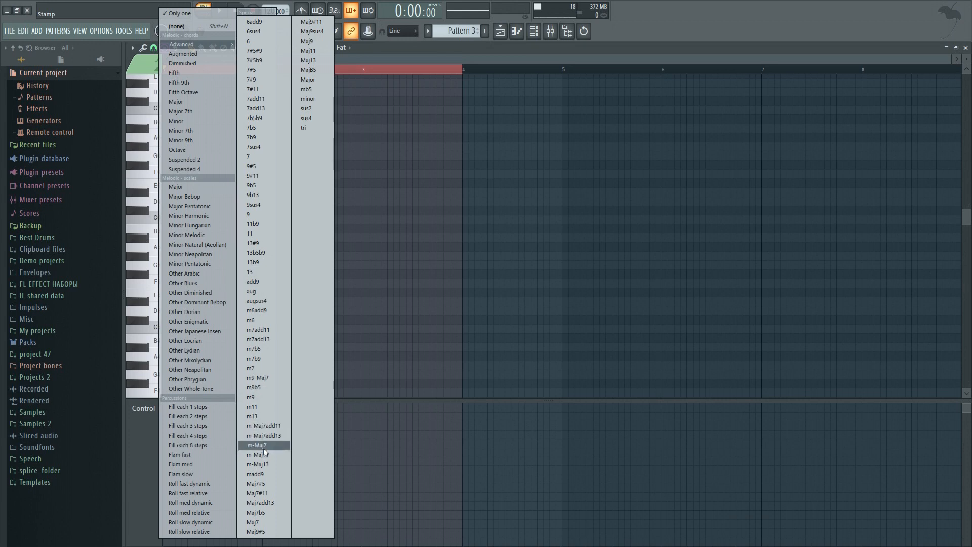
click(174, 113)
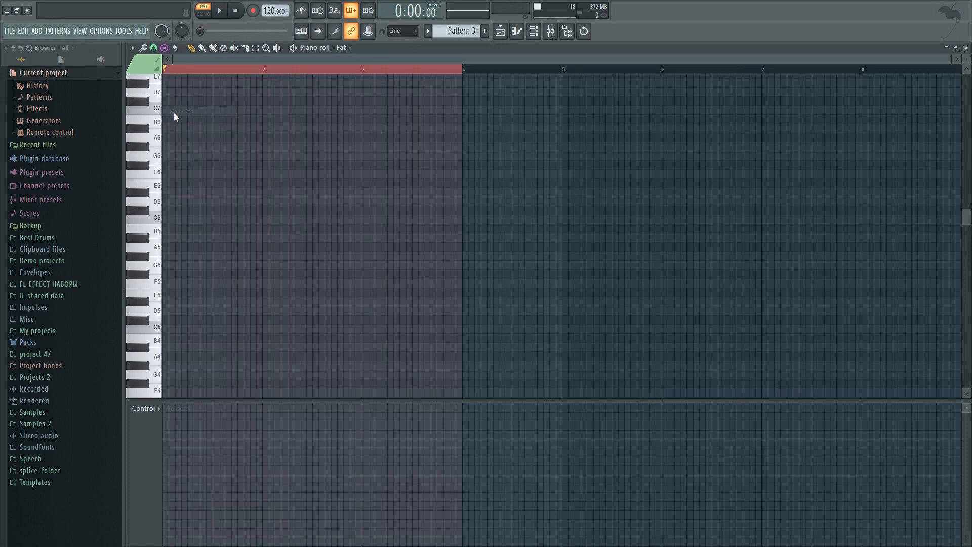
click(182, 265)
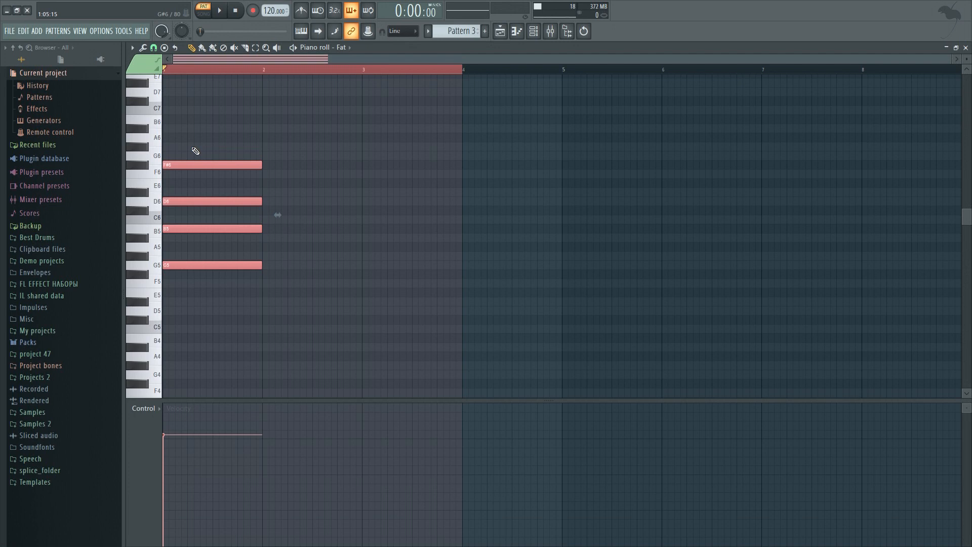
- Deselect everything and stamp a Minor 7th chord rooted on B5 into bar 2
key(ctrl+d)
click(164, 48)
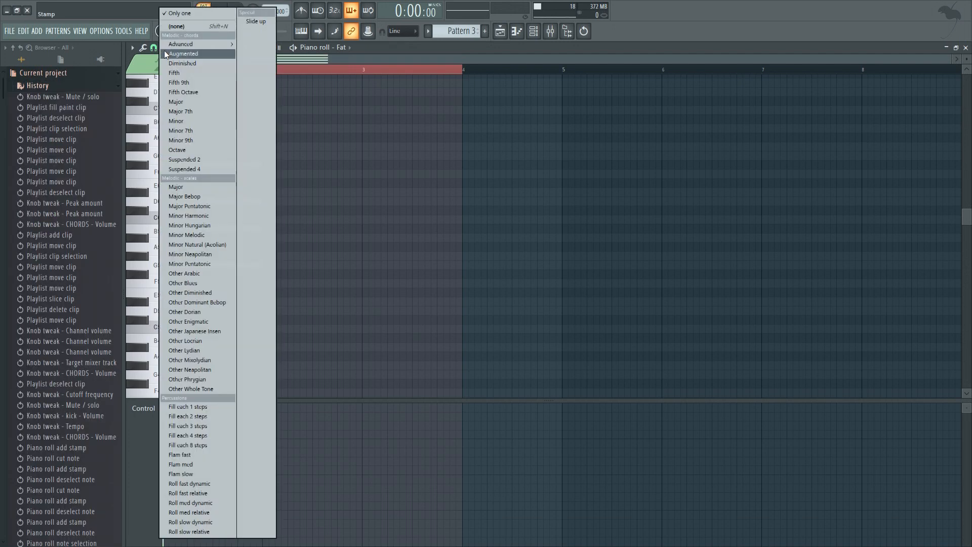
click(192, 131)
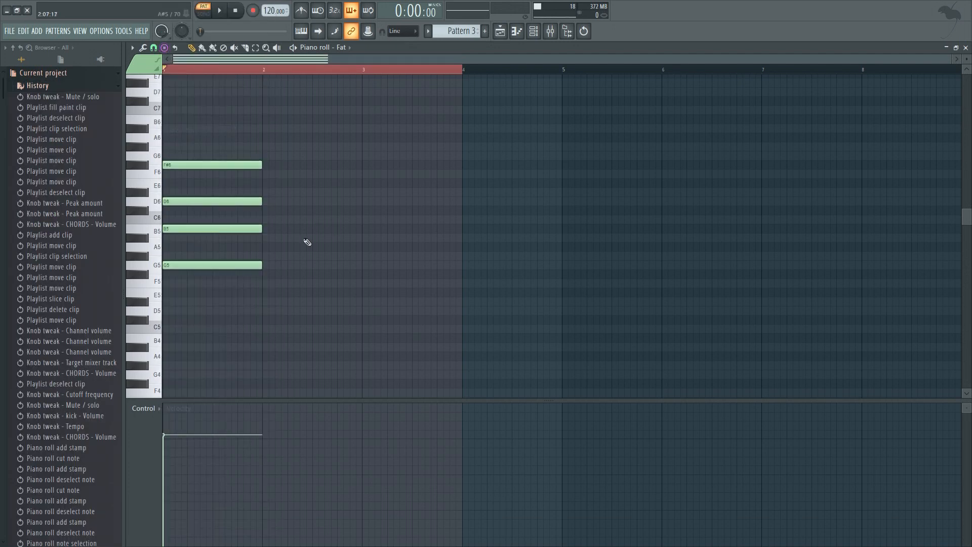
drag(294, 227, 268, 228)
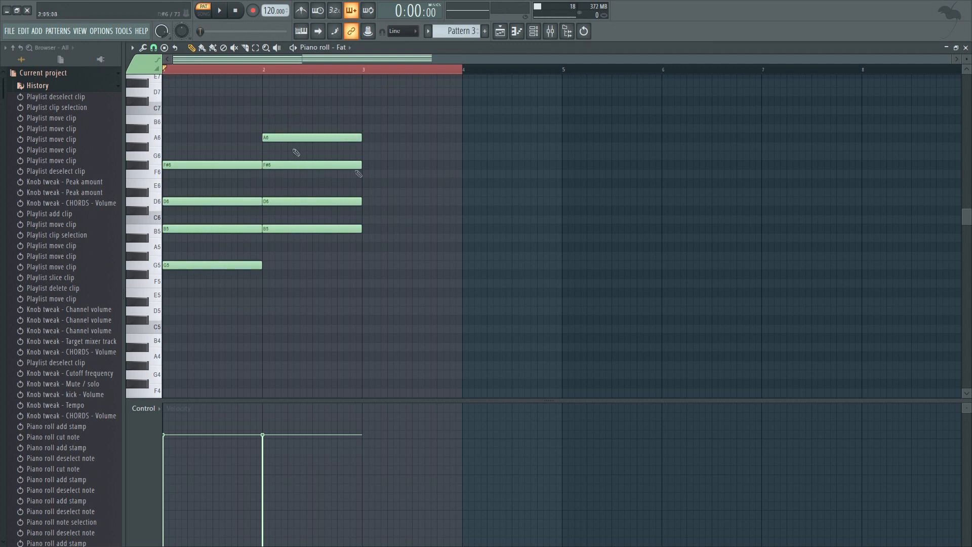
- Ungroup the notes of both stamped chords so they can be selected individually, leaving nothing selected
drag(203, 99, 416, 317)
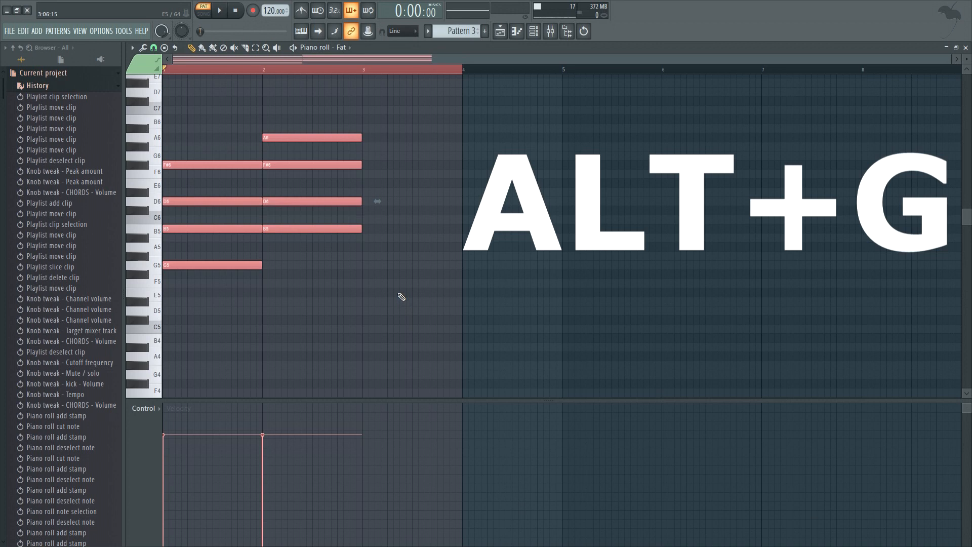
key(alt+g)
click(297, 202)
click(213, 201)
click(304, 165)
click(311, 138)
click(498, 206)
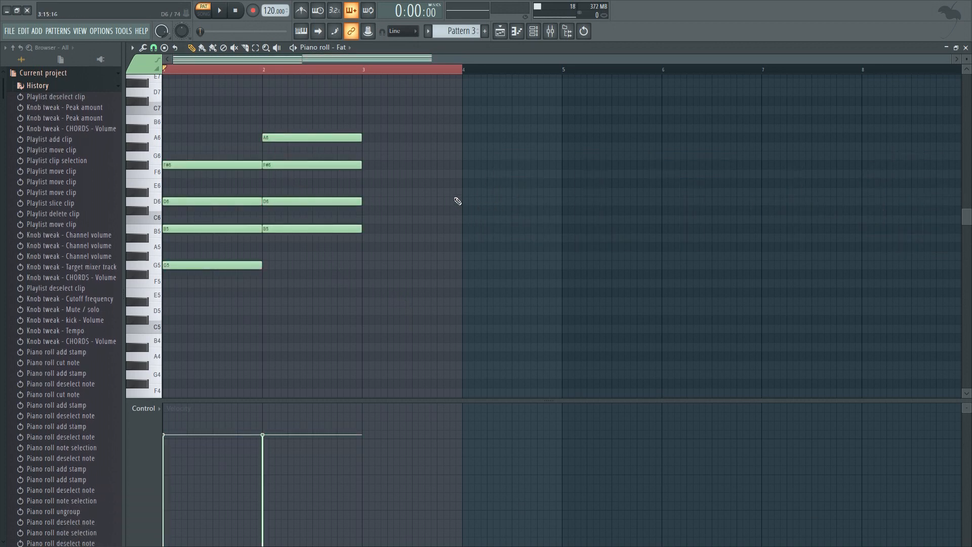
- Switch to Pattern 1 and listen to its four-bar chord progression
key(KP_Subtract)
key(KP_Subtract)
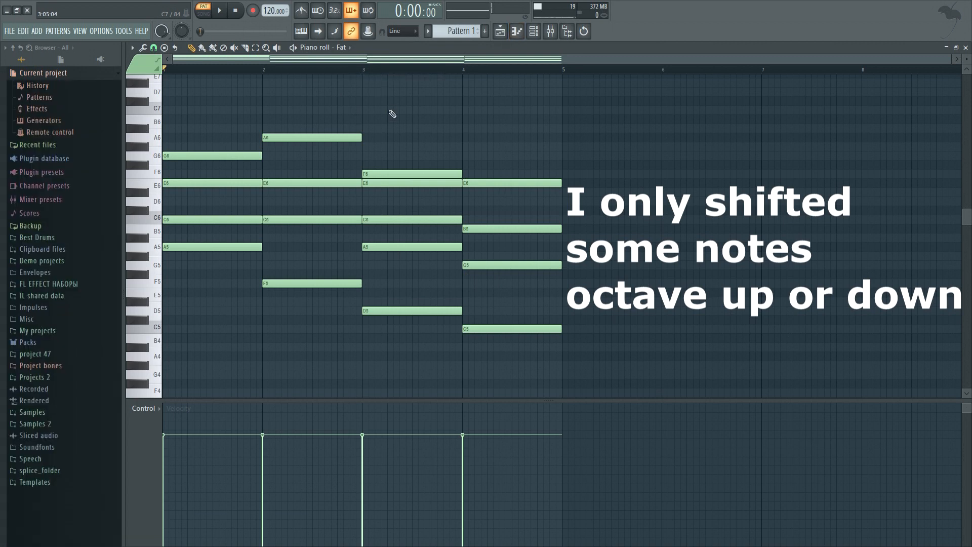
key(space)
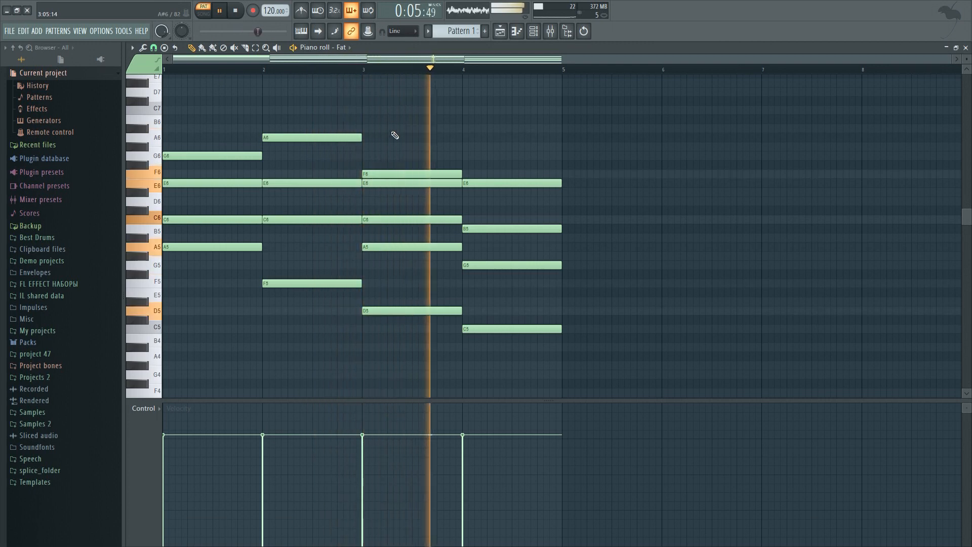
click(236, 10)
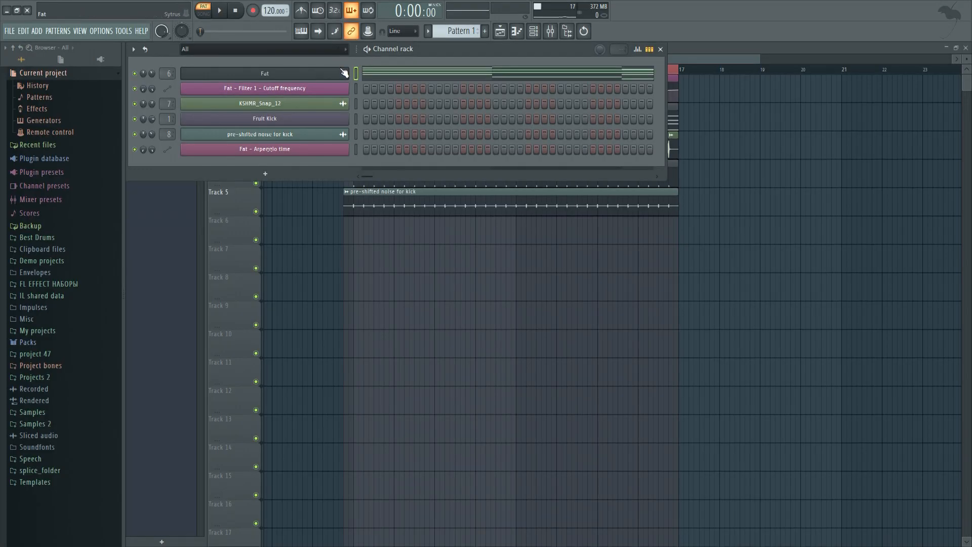
- View the Fat channel's chord notes in the piano roll, then close it
right_click(344, 73)
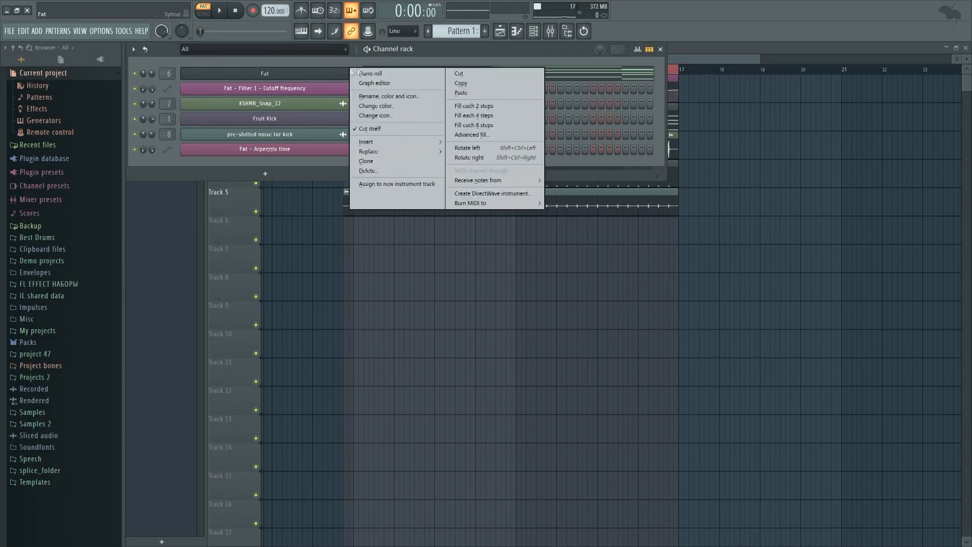
click(367, 68)
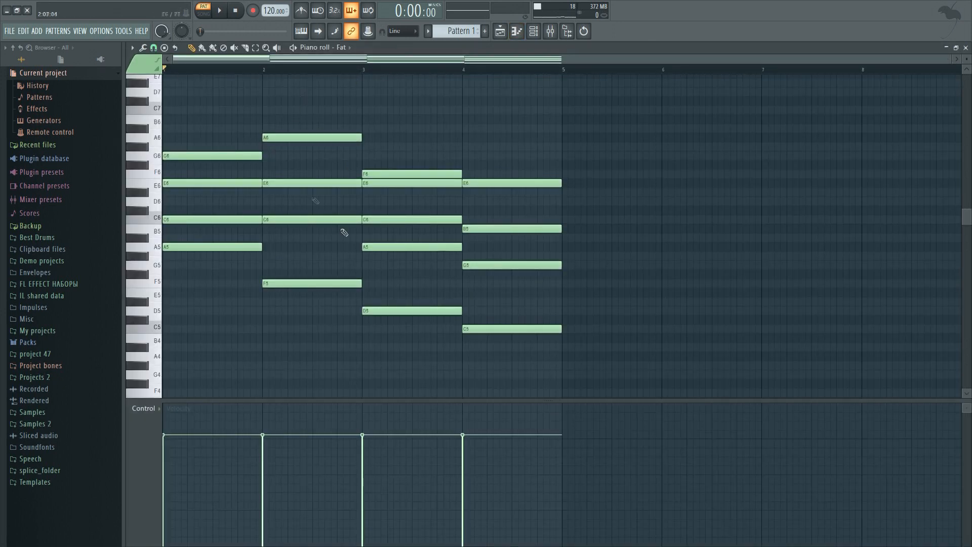
key(F7)
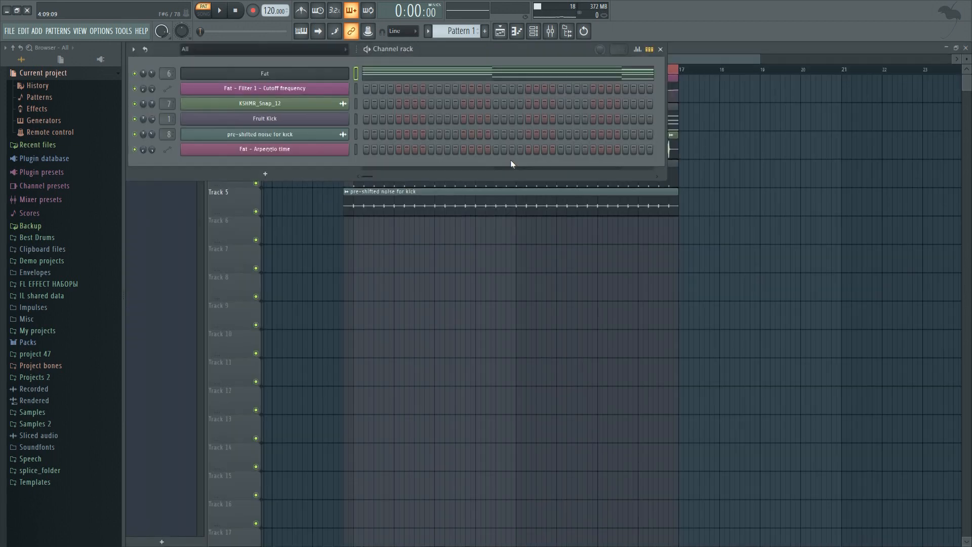
- Set the Fat channel's arpeggiator direction to up and listen to the pattern
click(337, 76)
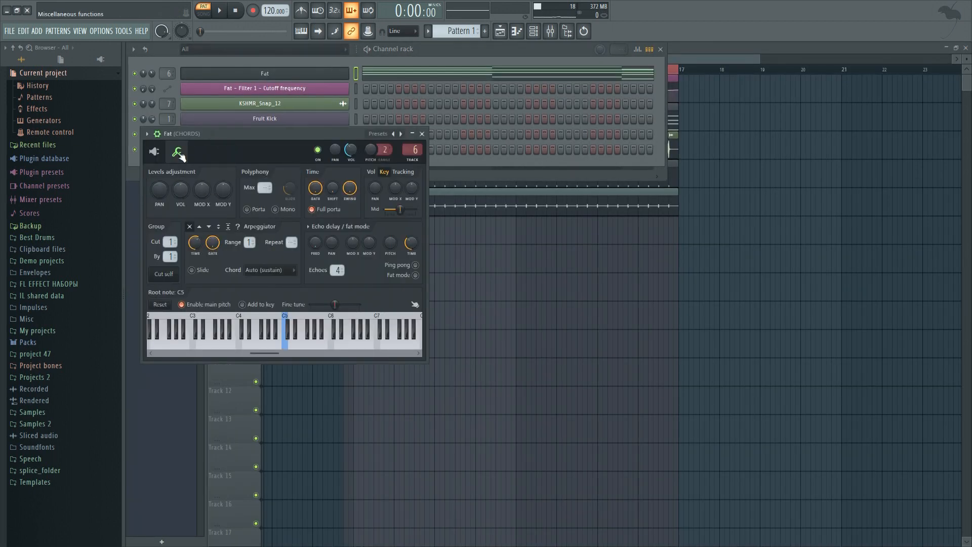
click(200, 228)
key(space)
click(236, 12)
- Burn the Fat channel's MIDI to a new pattern and agree to disable its arpeggiator, swing mix and echo feedback
right_click(309, 74)
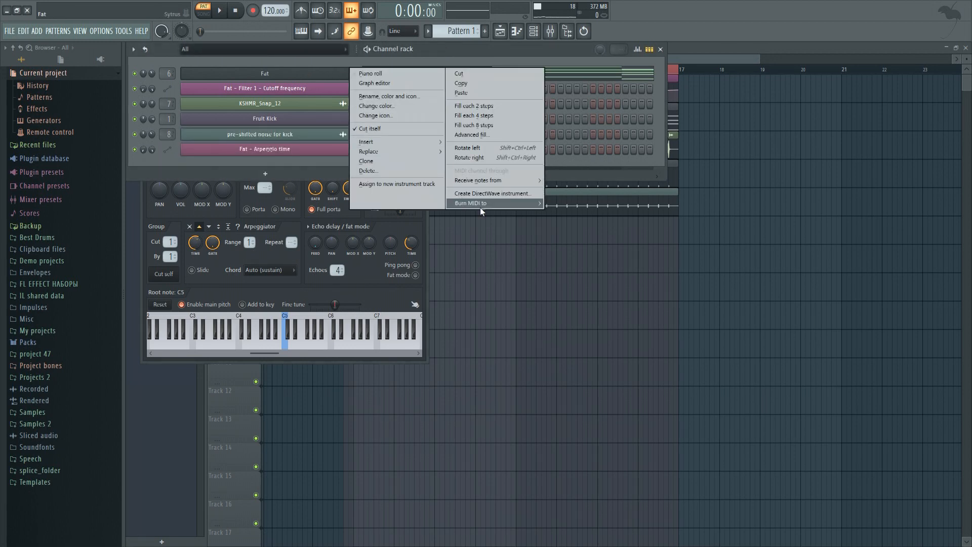
mouse_move(478, 207)
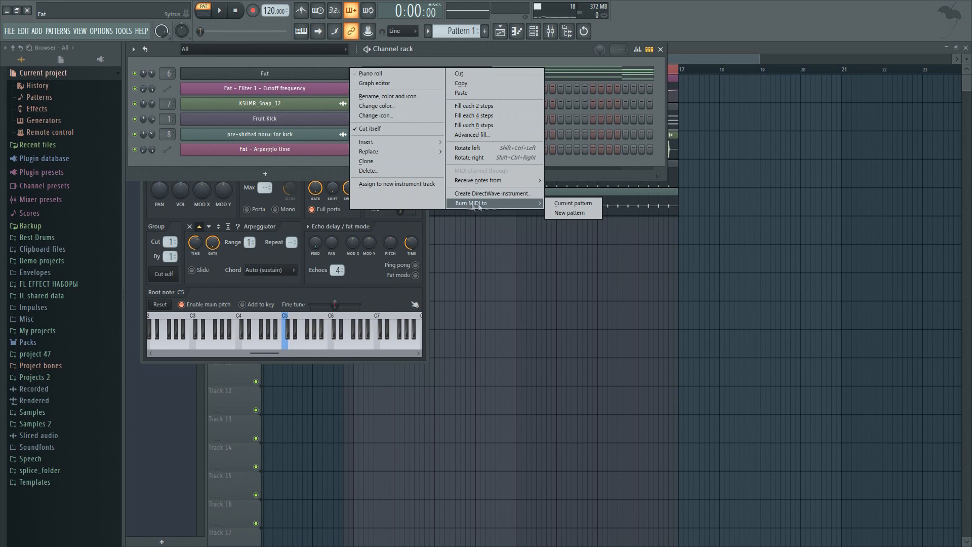
click(561, 214)
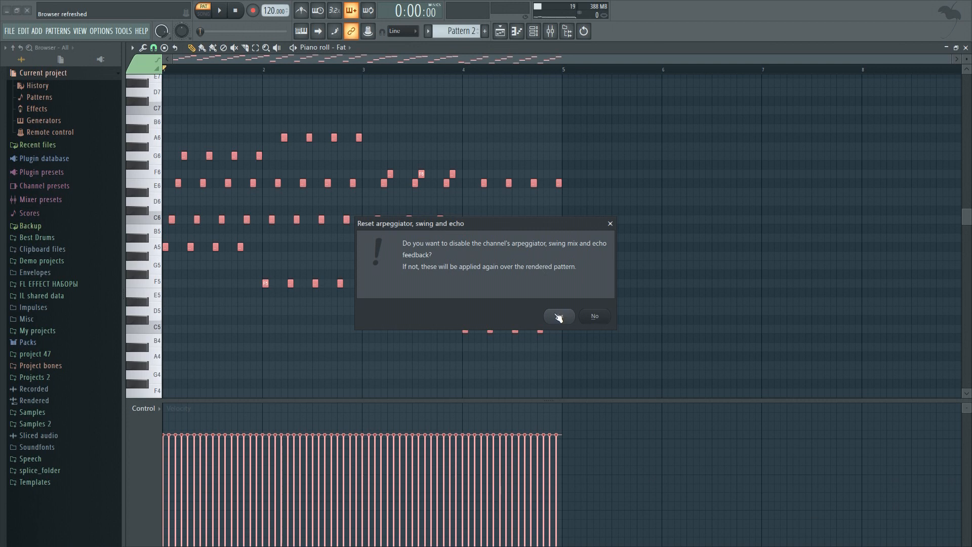
click(561, 316)
- Compare Pattern 1 with Pattern 2 and play Pattern 2 while viewing the Fat channel's piano roll
key(F7)
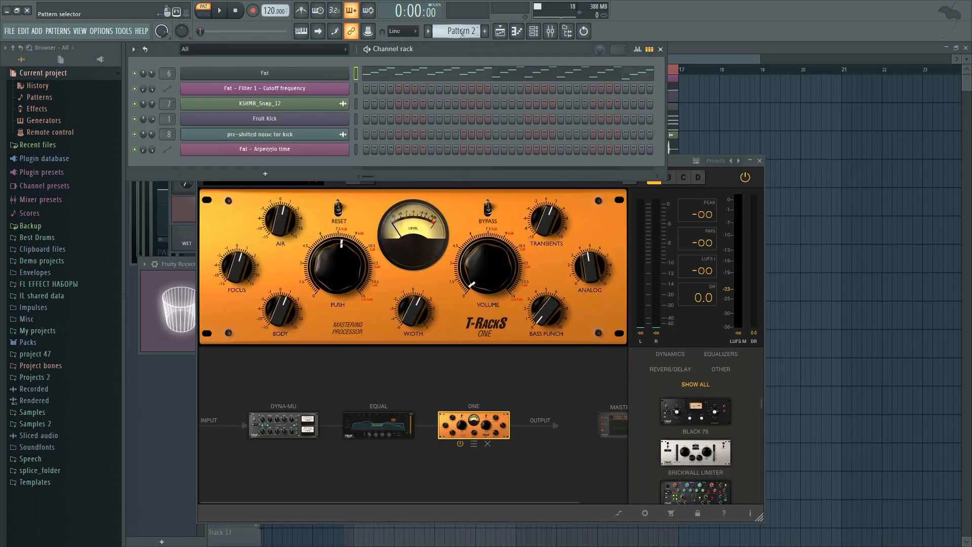
scroll(458, 31, up, 1)
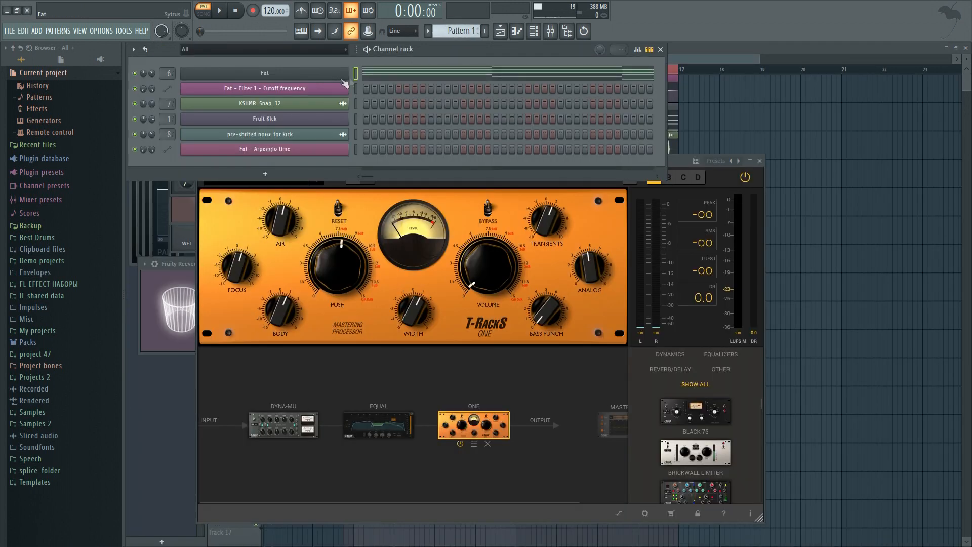
scroll(458, 31, down, 1)
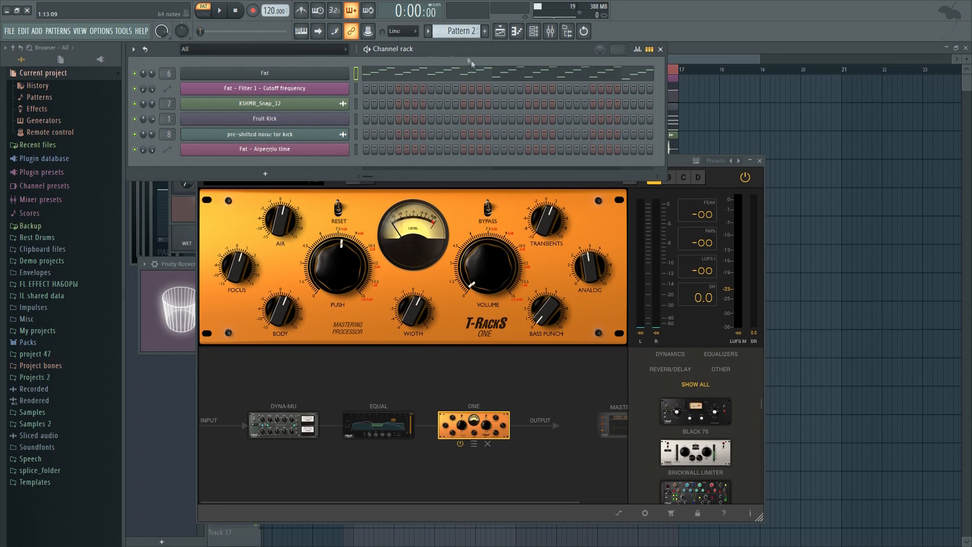
key(space)
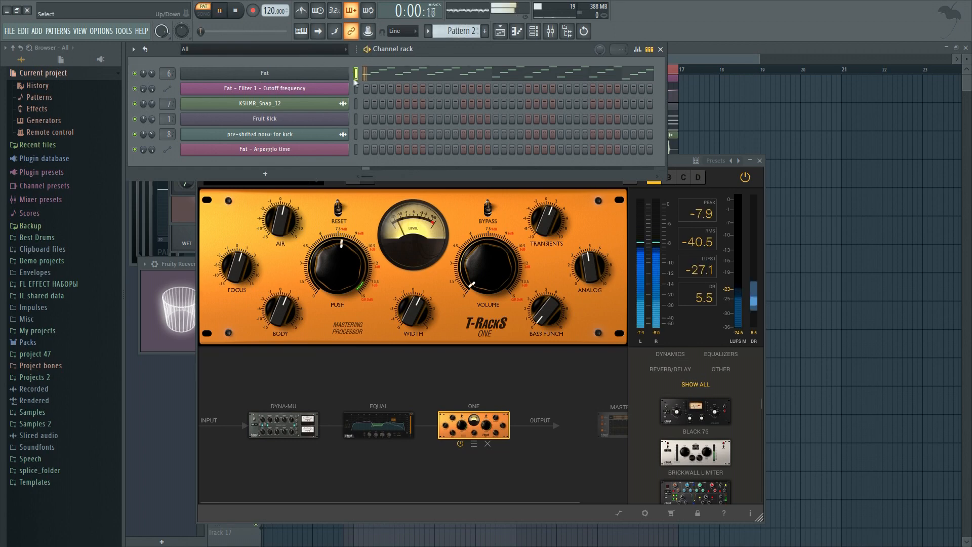
right_click(354, 73)
click(371, 74)
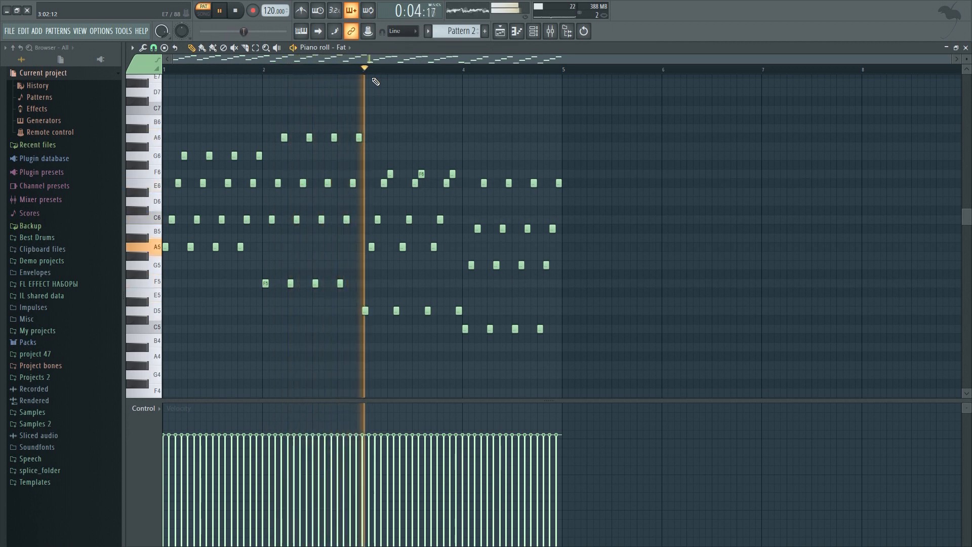
click(238, 12)
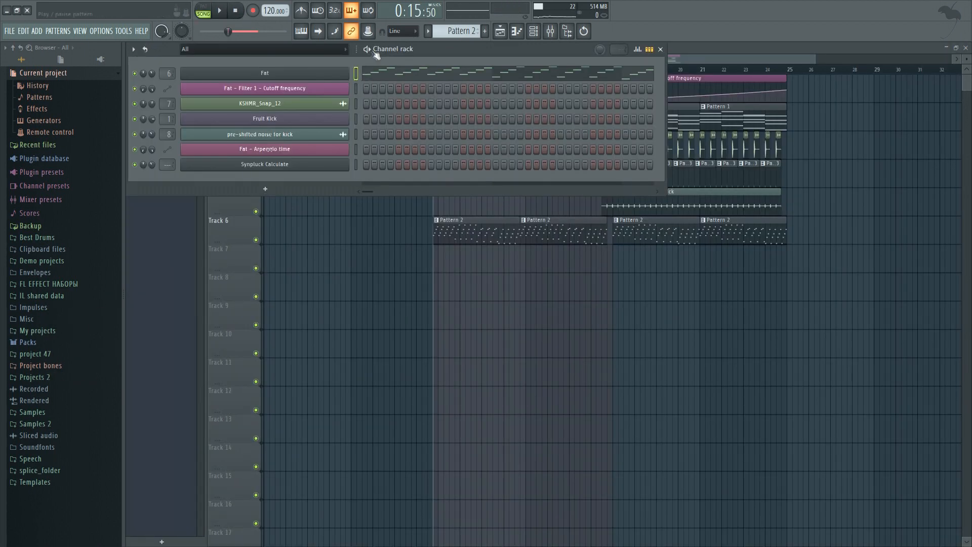
- Move Pattern 2's notes from the Fat channel to the Synpluck Calculate channel and listen to the pattern
key(ctrl+x)
click(360, 163)
key(ctrl+v)
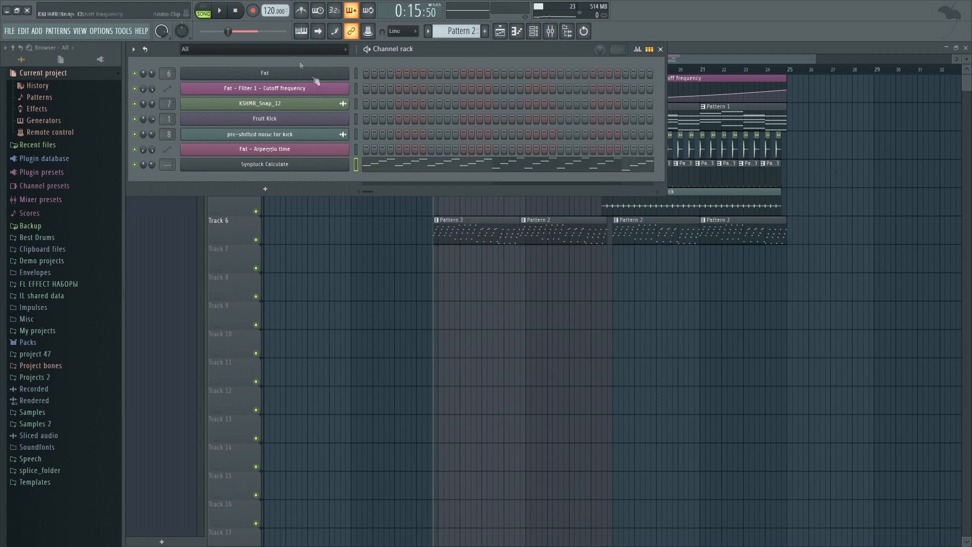
click(205, 12)
key(space)
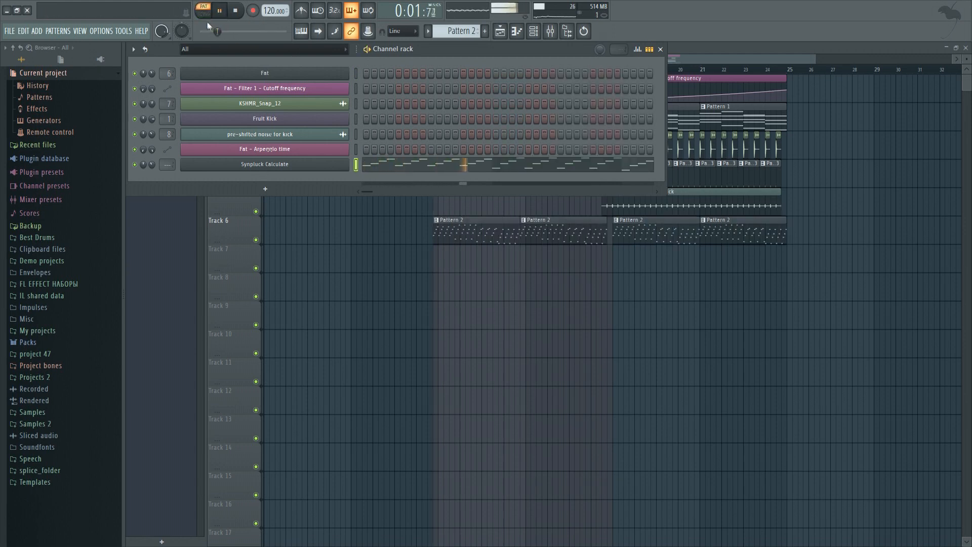
key(space)
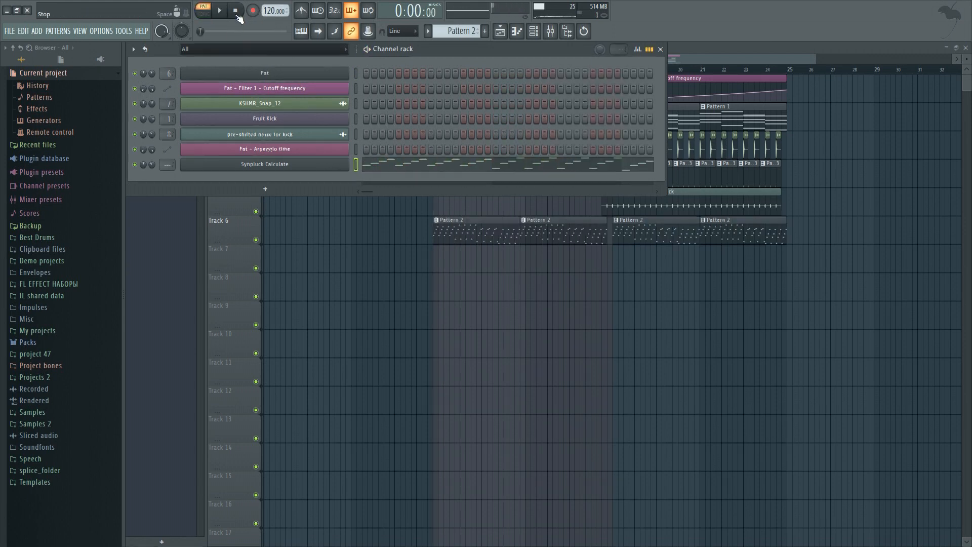
- Play the playlist arrangement in song mode to hear Pattern 2 with the chords, then stop playback
key(l)
key(F6)
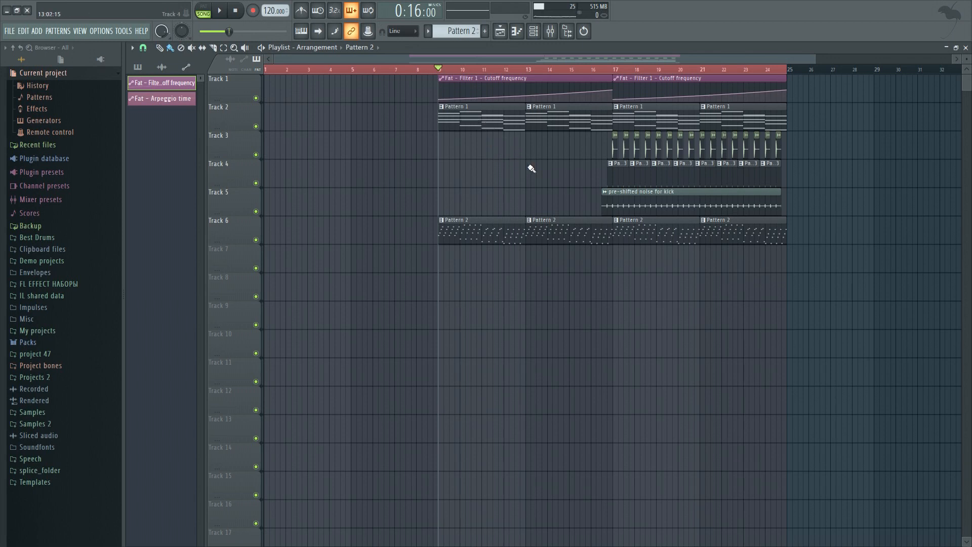
key(space)
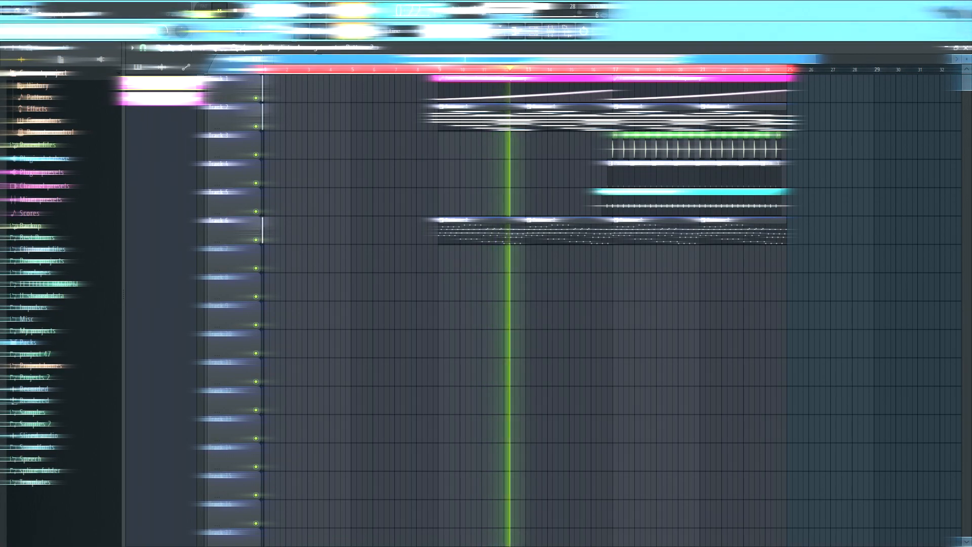
click(237, 11)
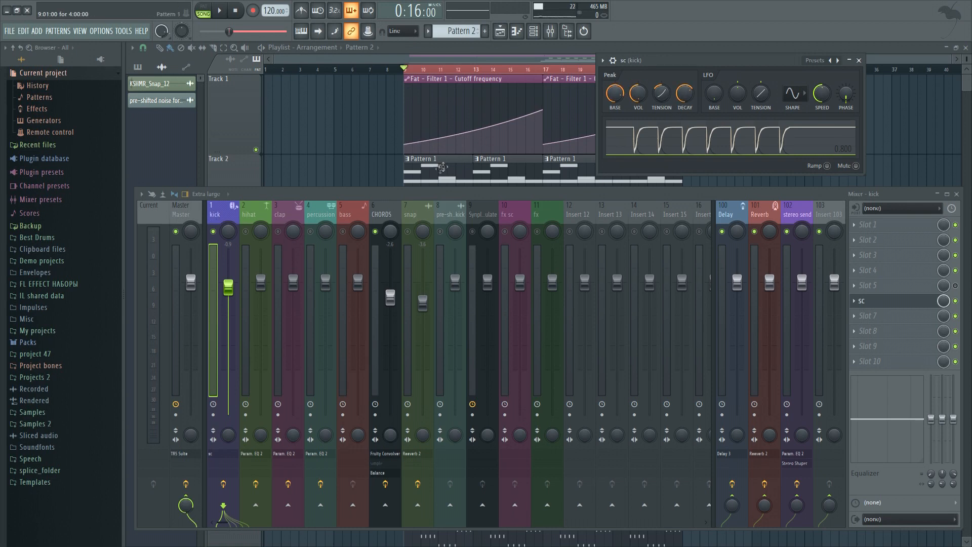
- Link the volume of Fruity Balance on the CHORDS mixer track to the internal controller sc - Peak
click(392, 221)
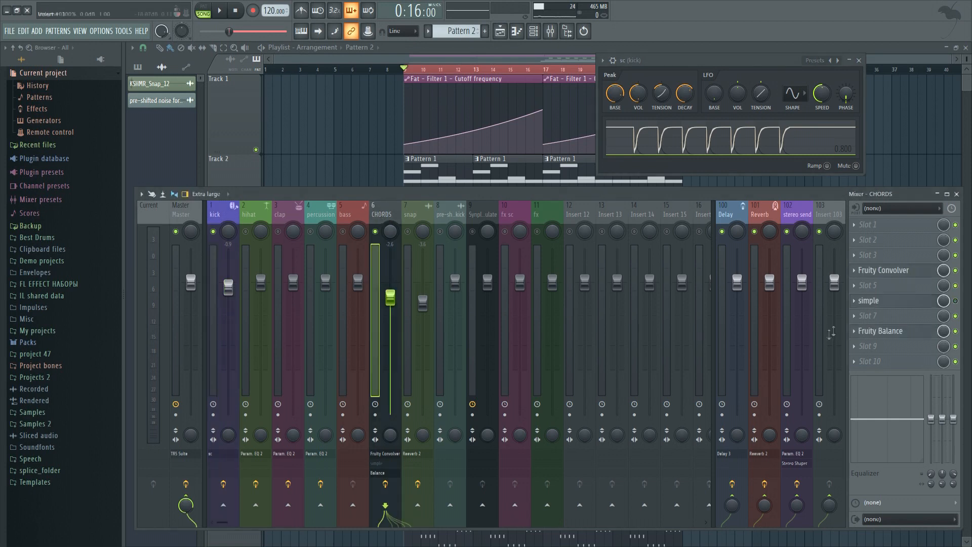
click(895, 332)
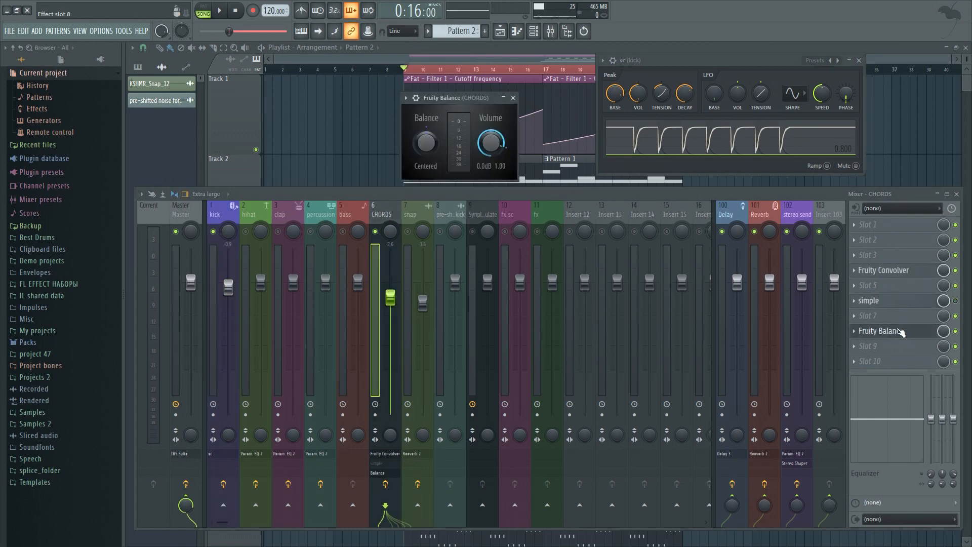
right_click(500, 145)
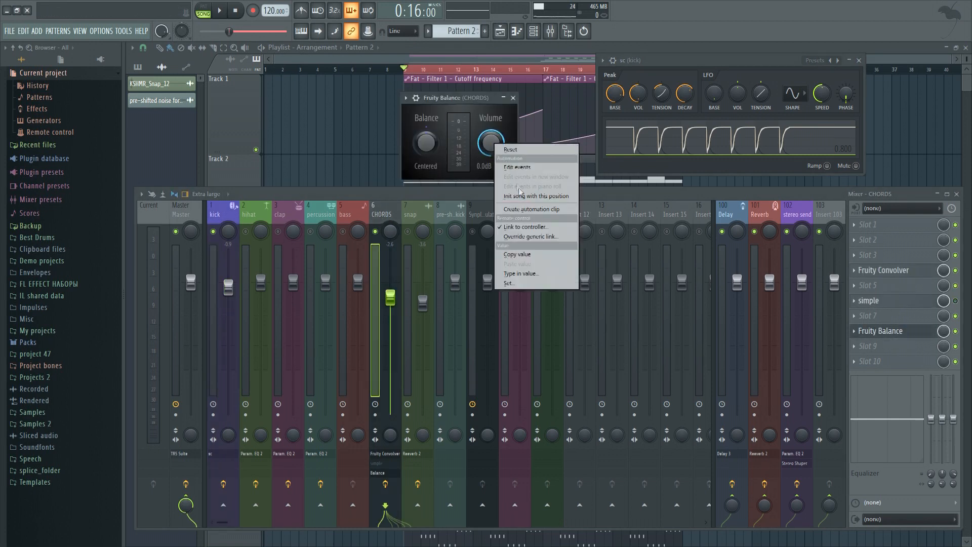
click(509, 229)
click(471, 260)
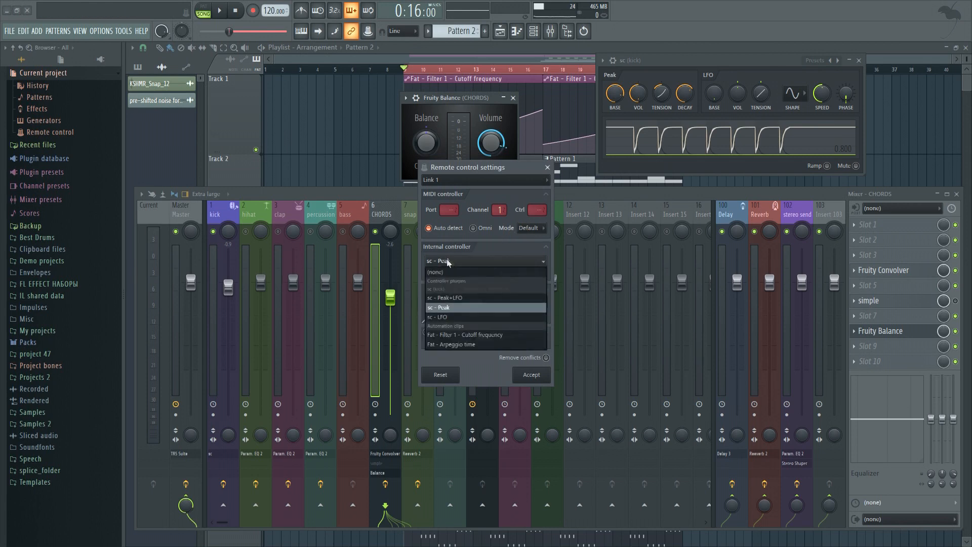
click(481, 310)
click(531, 374)
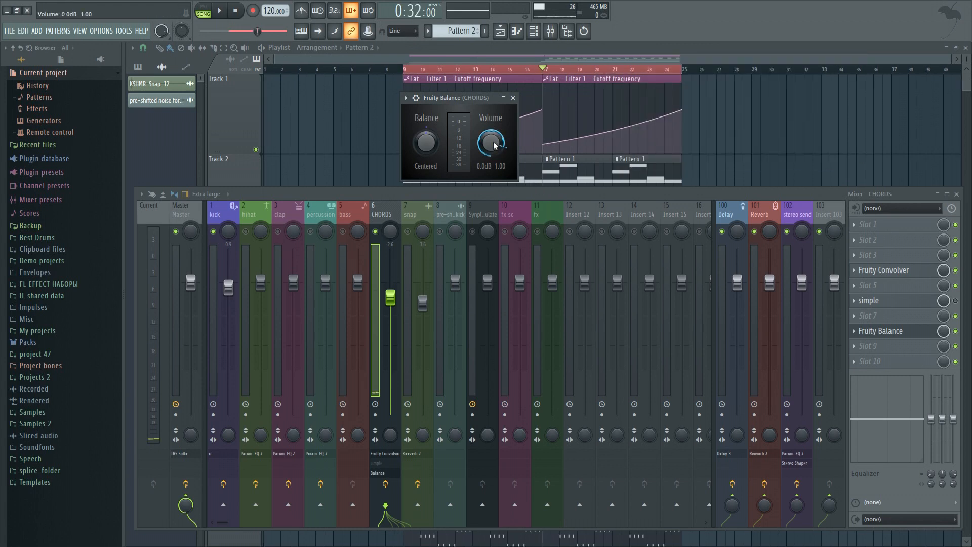
- Play the arrangement from bar 17 to hear the chords' sidechaining, stop playback and return the playback position to bar 9
key(space)
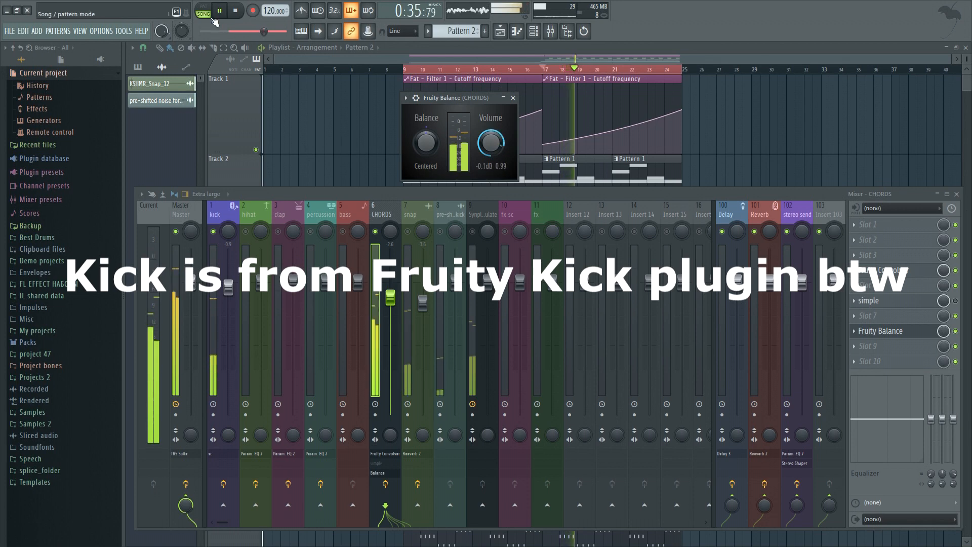
click(236, 11)
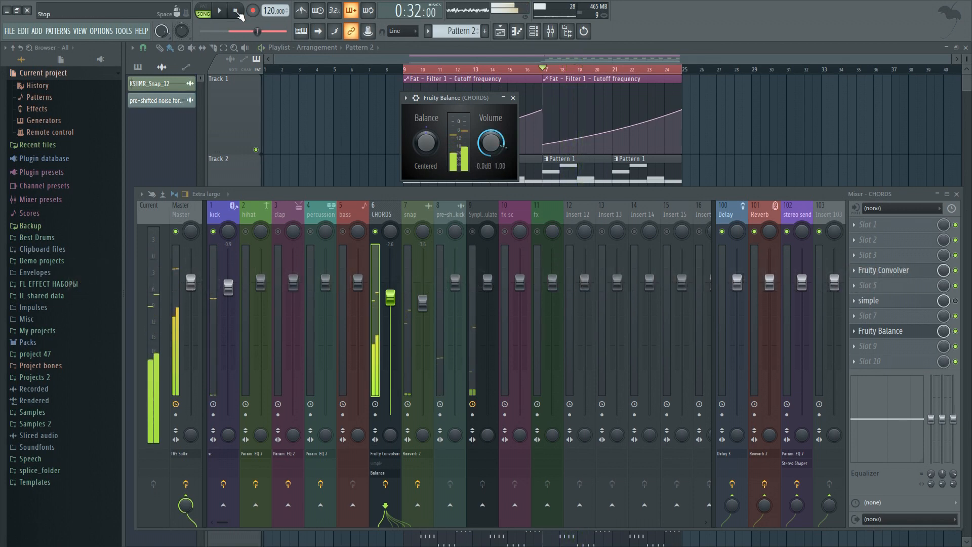
click(403, 70)
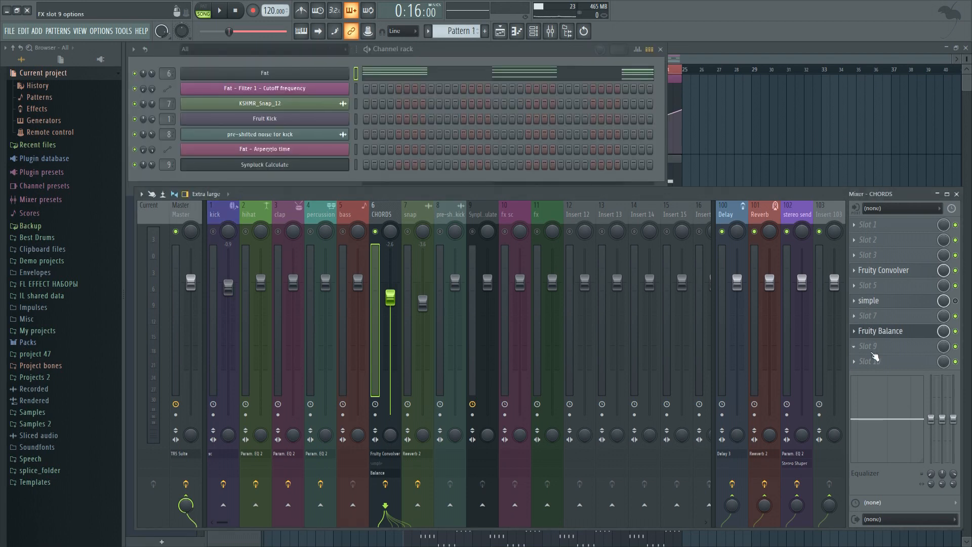
- Move Fruity Balance up to slot 7, add Fruity peak controller and Fruity Reeverb 2 below it, and try the reverb's wet level
drag(879, 330, 880, 316)
click(875, 346)
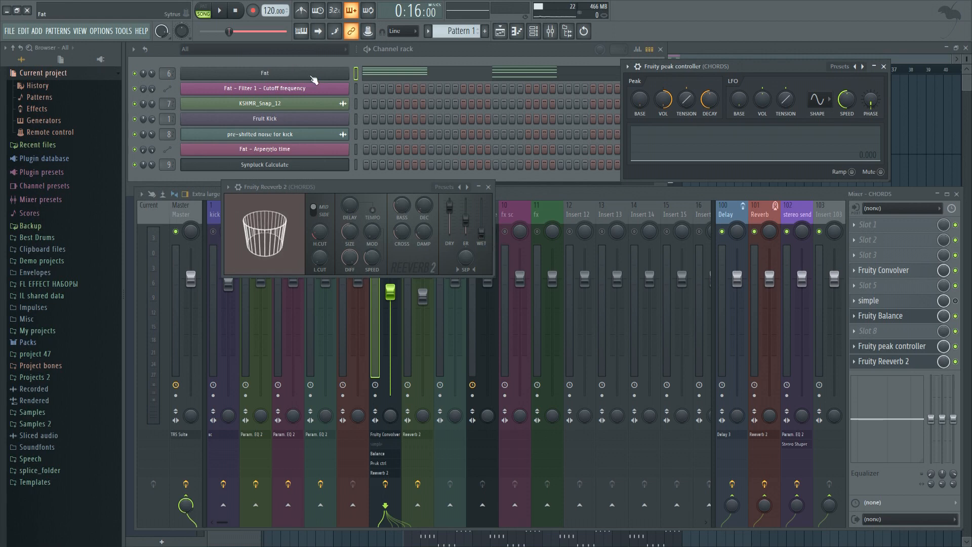
drag(481, 233, 481, 223)
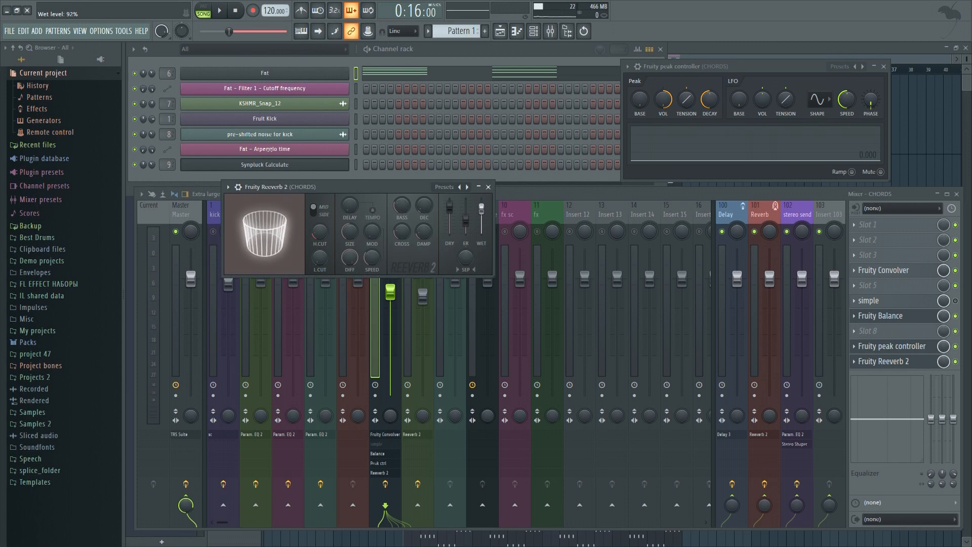
drag(481, 208, 482, 233)
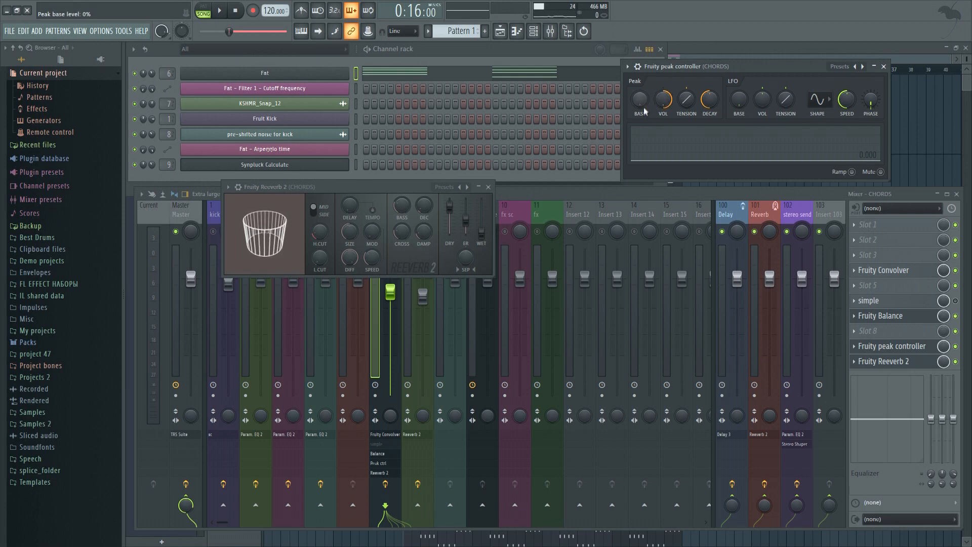
- Set the CHORDS peak controller's peak amount to -200% and raise its peak base during playback, and stop playback
key(space)
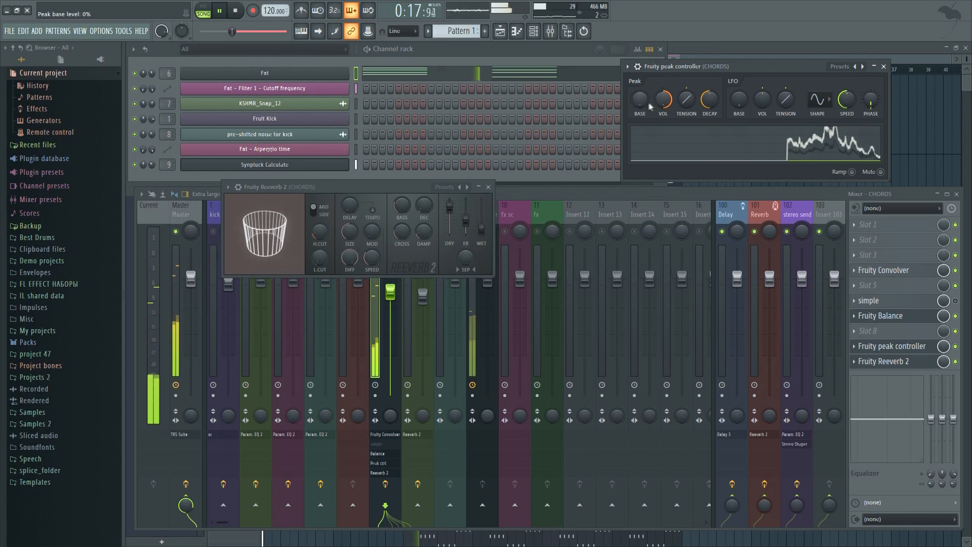
drag(649, 105, 650, 64)
drag(659, 111, 659, 157)
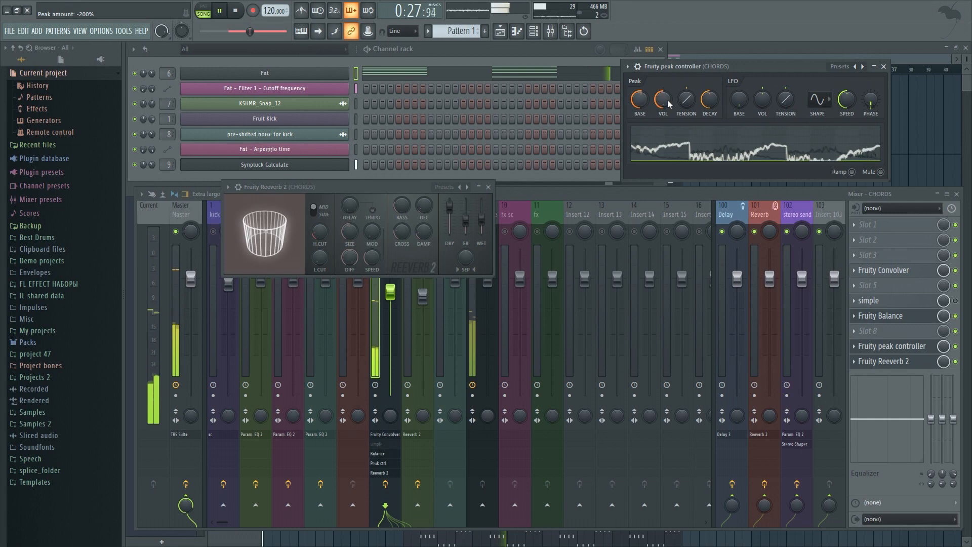
drag(639, 99, 640, 81)
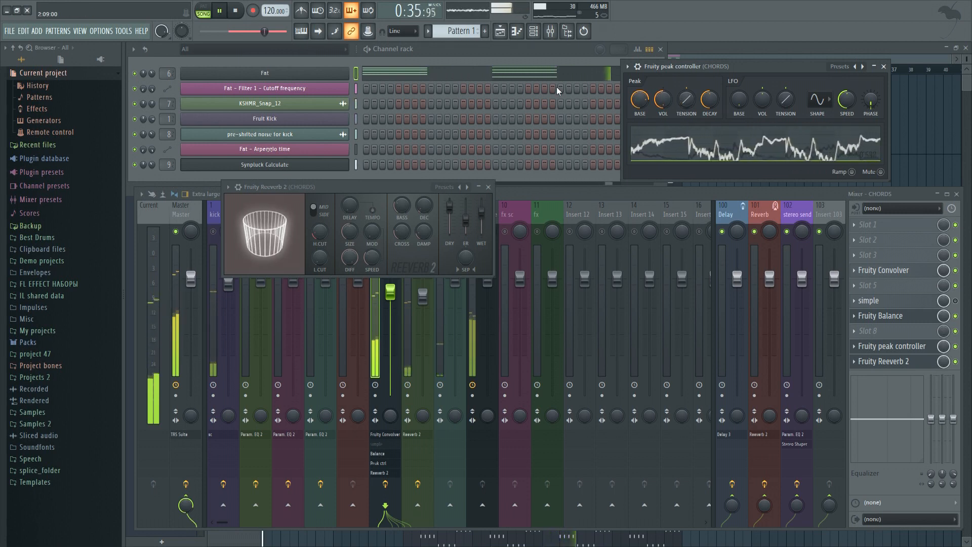
click(238, 11)
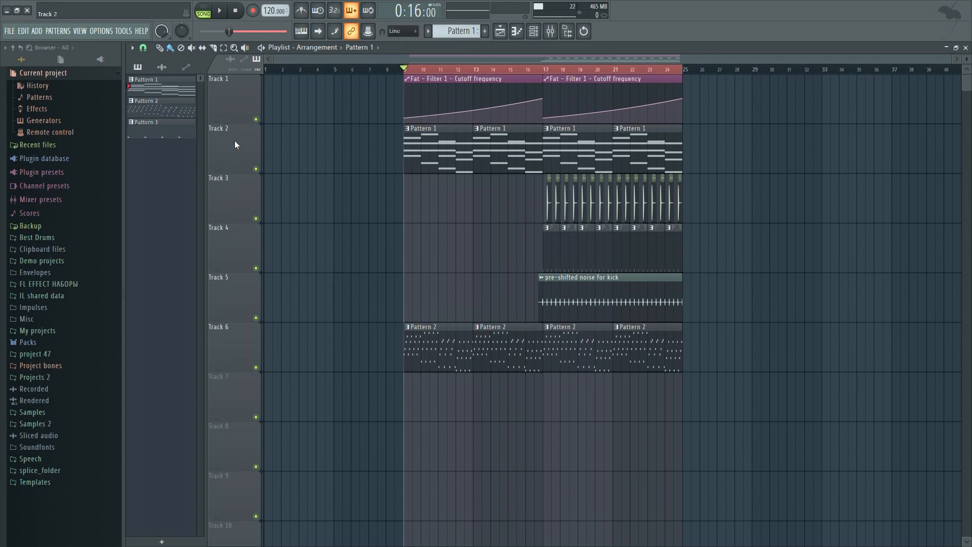
- Set playlist Track 2's mode to an audio track linked to the CHORDS mixer track
right_click(234, 127)
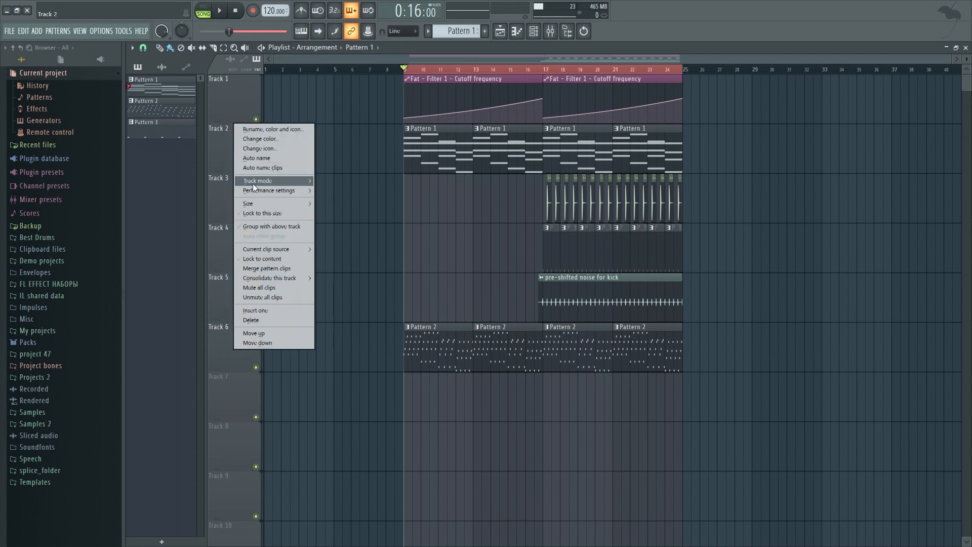
mouse_move(248, 182)
mouse_move(347, 189)
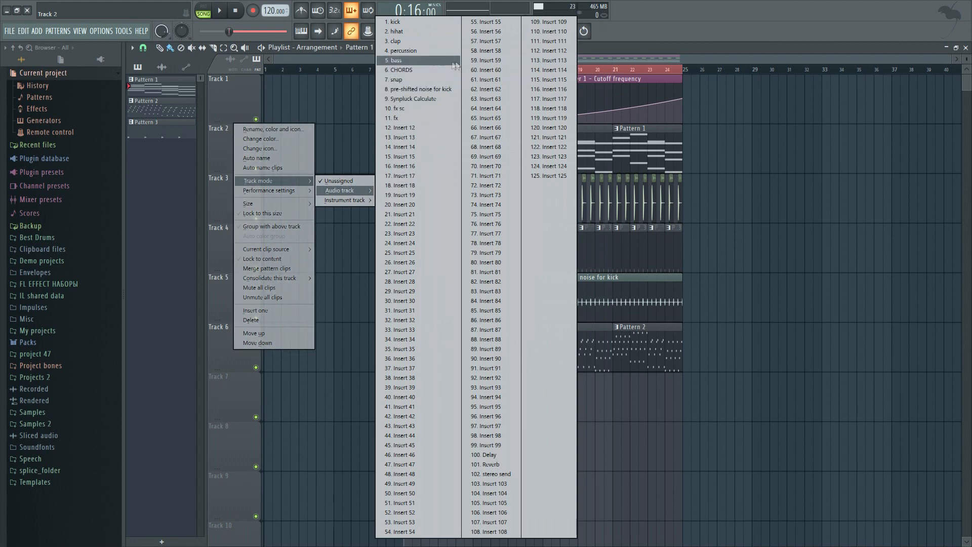
click(412, 68)
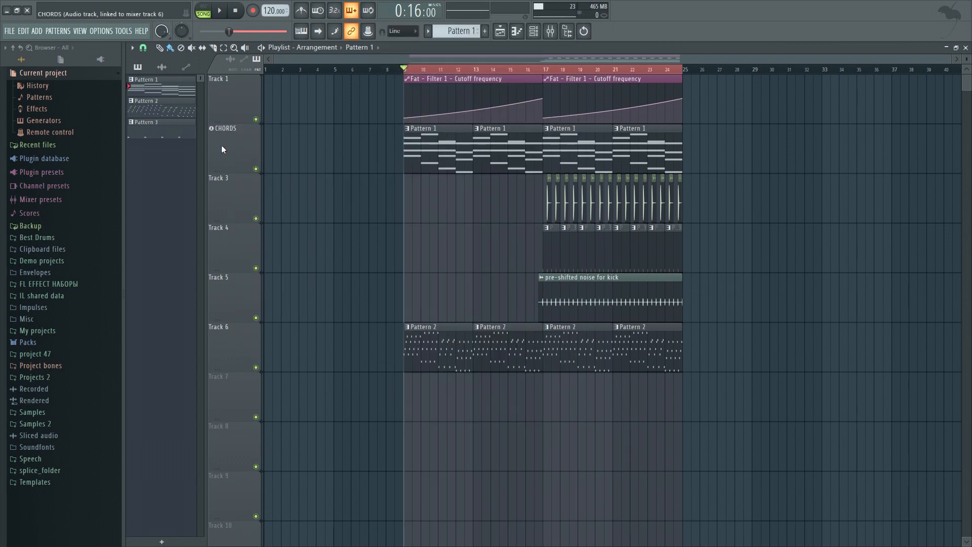
- Create an automation clip for the cutoff frequency of the simple filter on the CHORDS mixer track
click(550, 31)
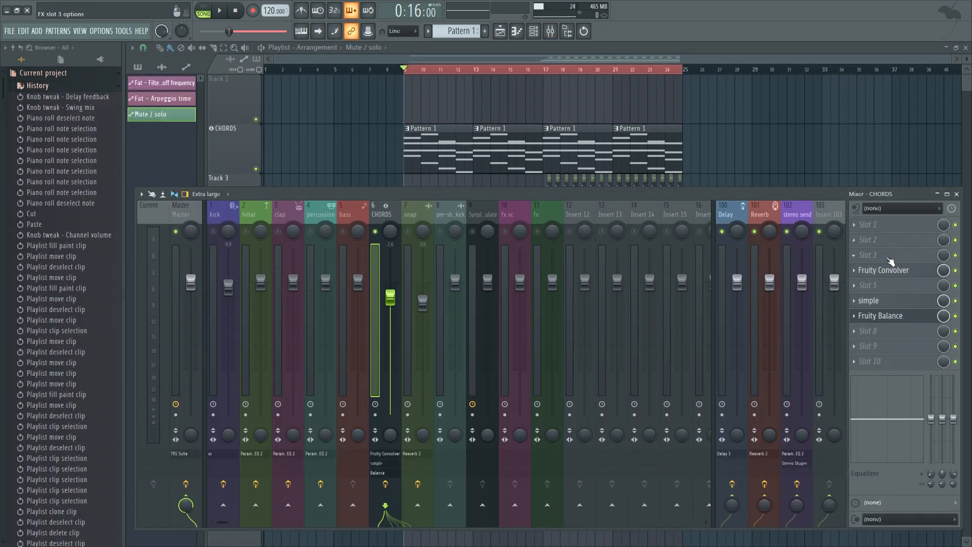
click(869, 301)
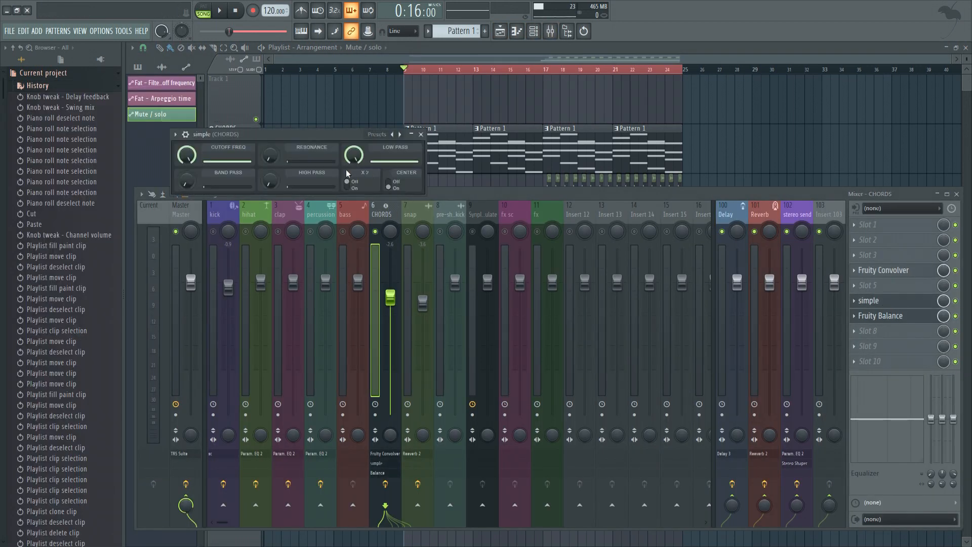
right_click(186, 155)
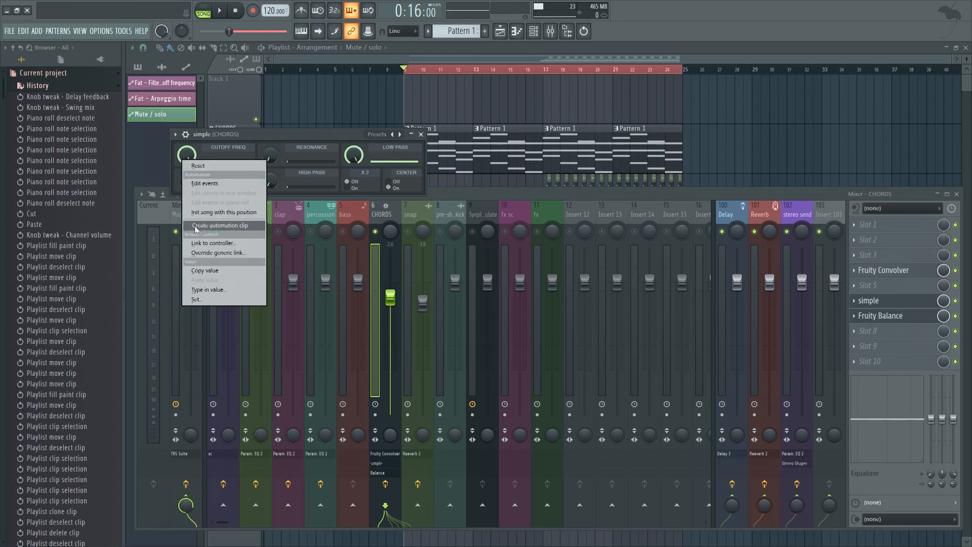
click(218, 228)
- Automate the Fruity Convolver's mix level, and add Fruity Delay 3 in slot 5 with an automation clip for its output wet
right_click(944, 272)
click(929, 337)
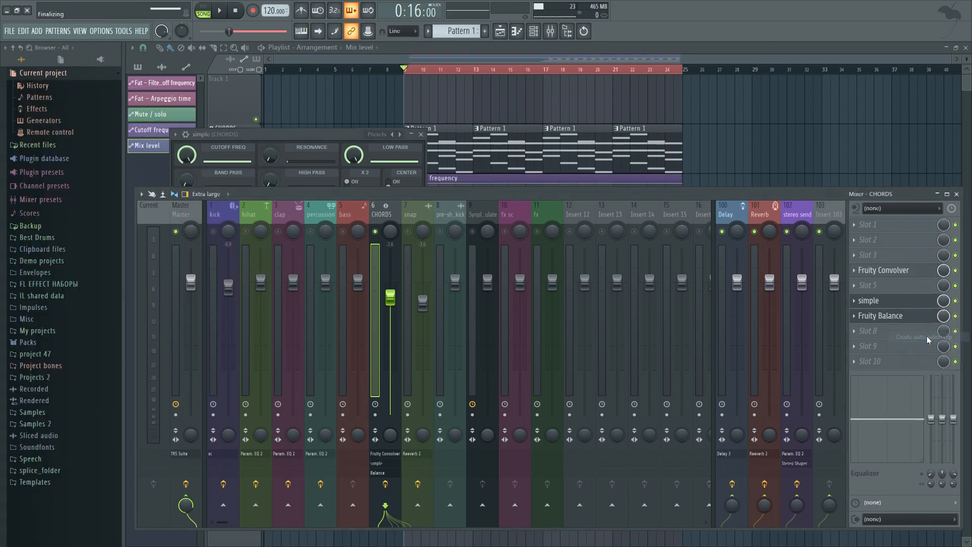
click(868, 285)
click(596, 397)
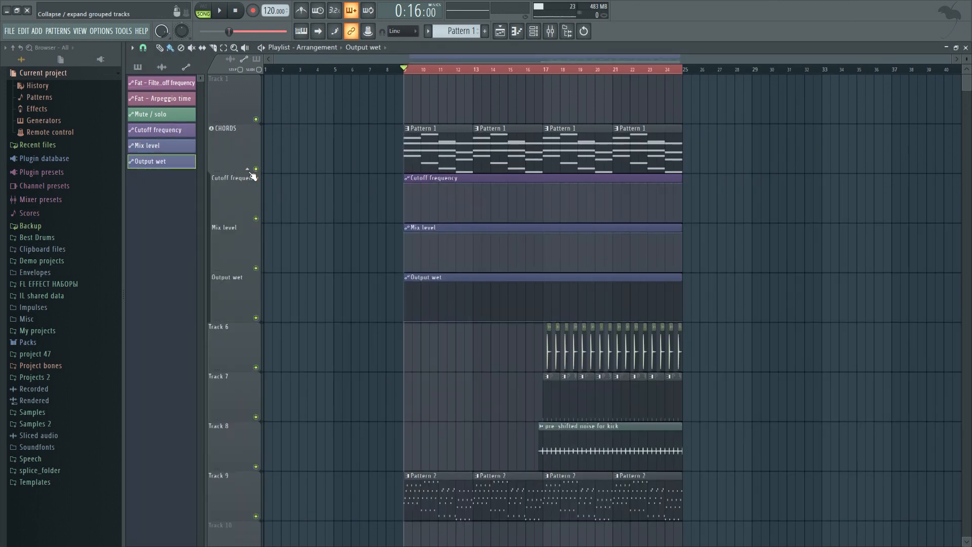
- Collapse and expand the automation tracks grouped under CHORDS in the playlist, and view the CHORDS mixer effects
click(247, 169)
click(249, 171)
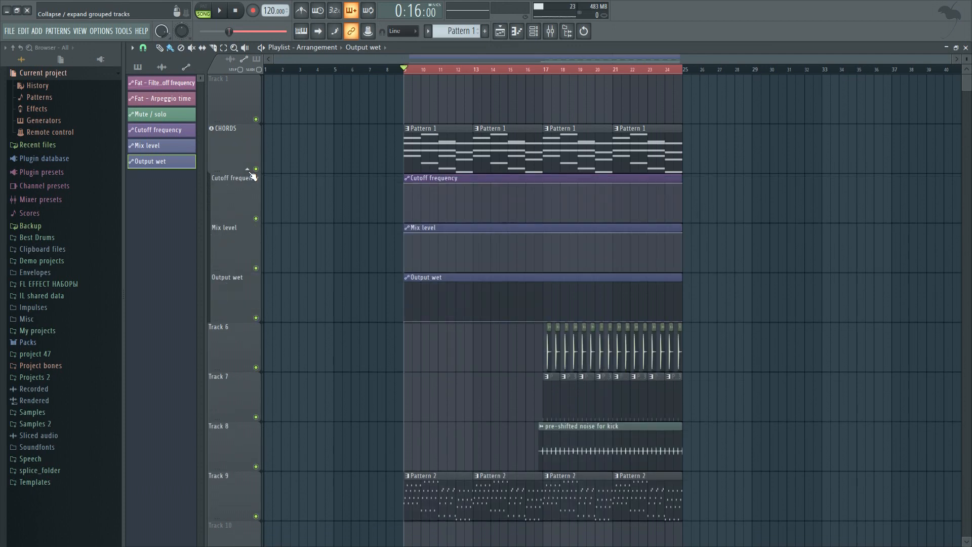
click(550, 31)
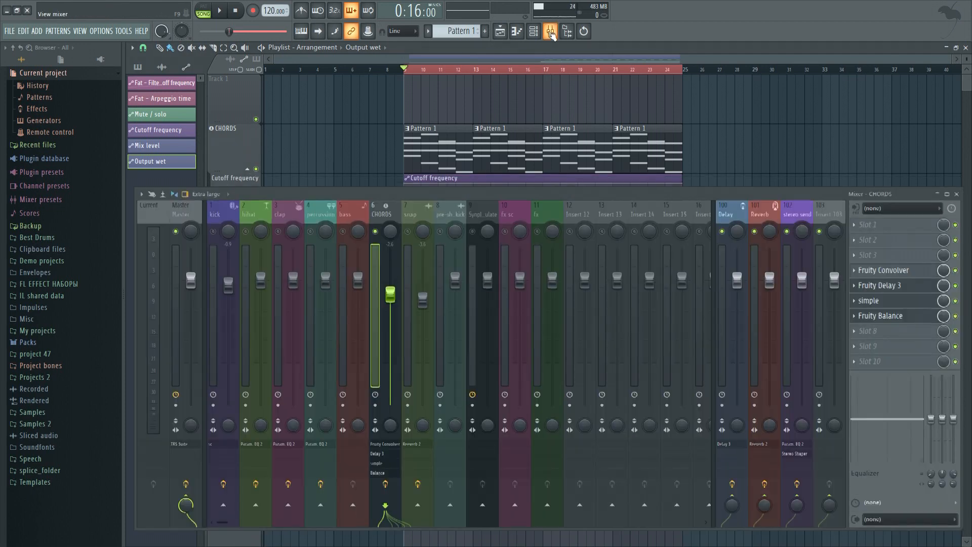
click(235, 181)
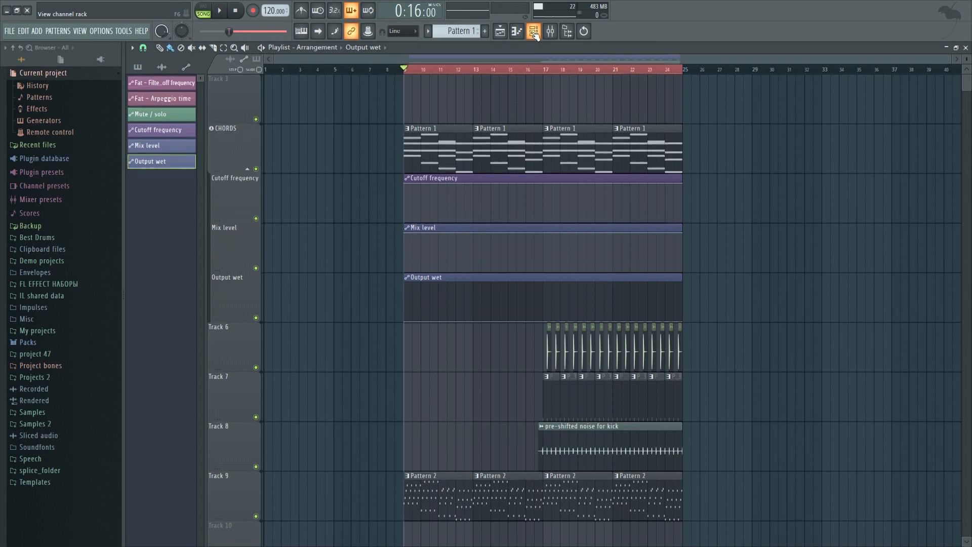
- Add an Ashen light channel with the chord notes and put the arpeggio on Synpluck Calculate in Pattern 1, then play the pattern
click(533, 32)
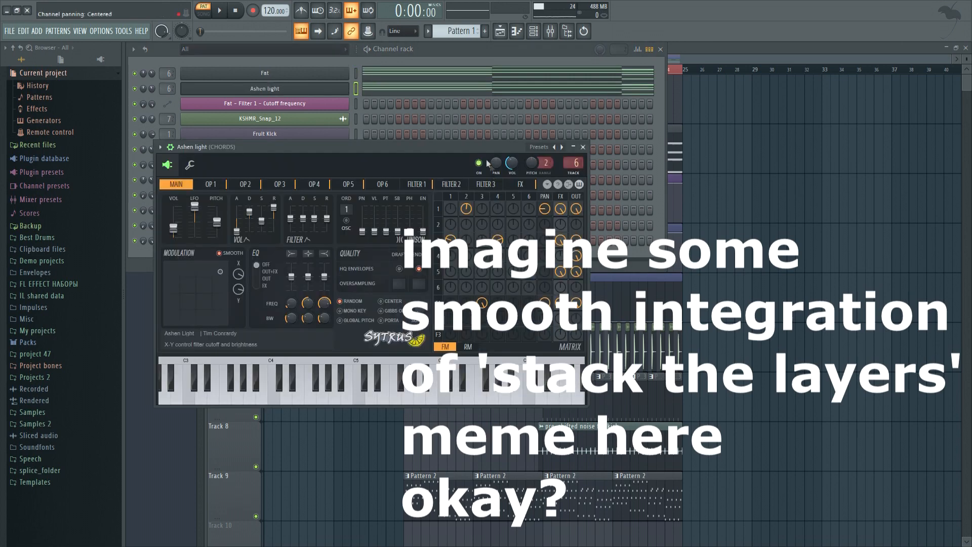
key(Escape)
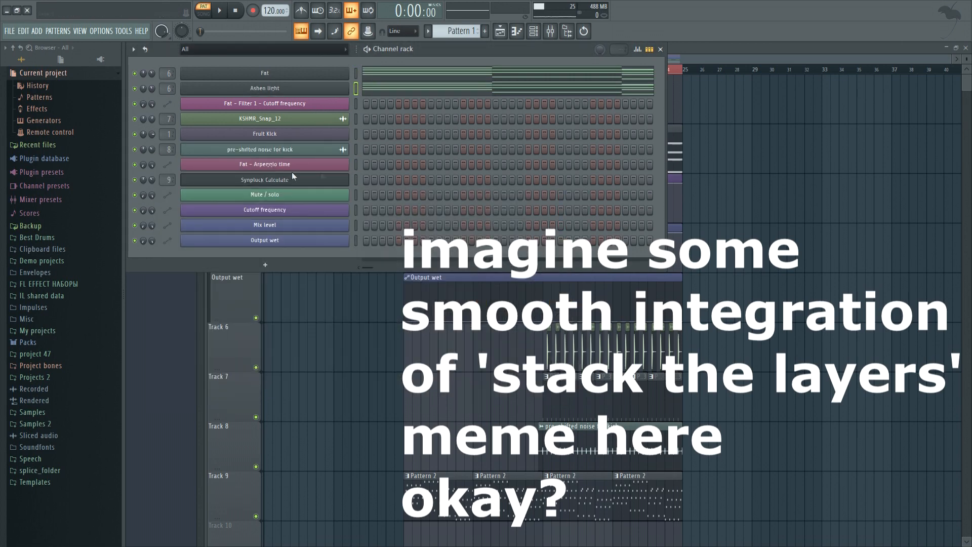
click(356, 180)
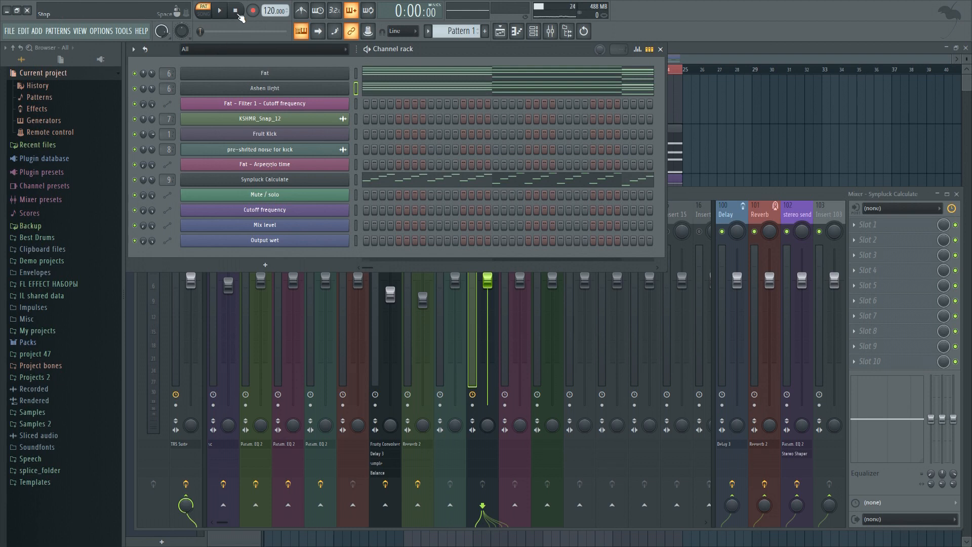
key(space)
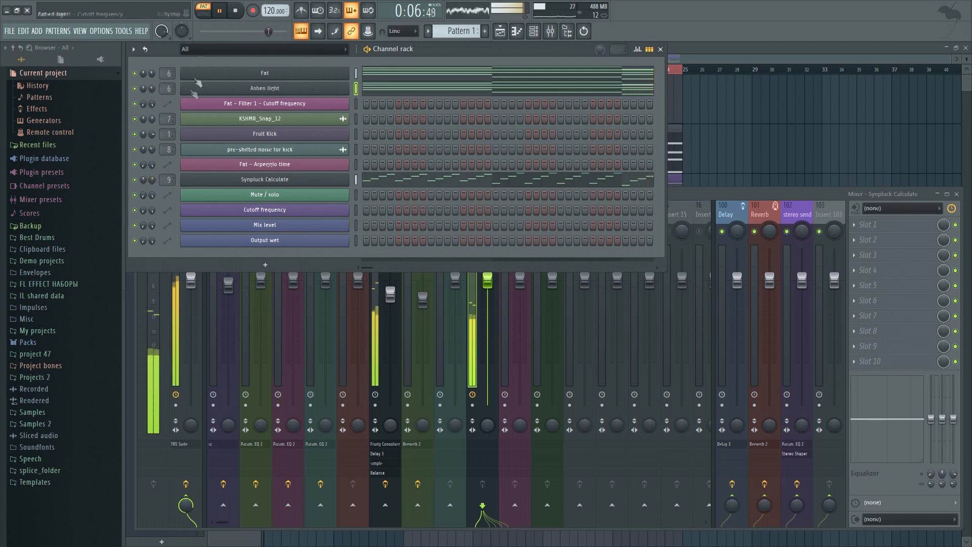
click(236, 11)
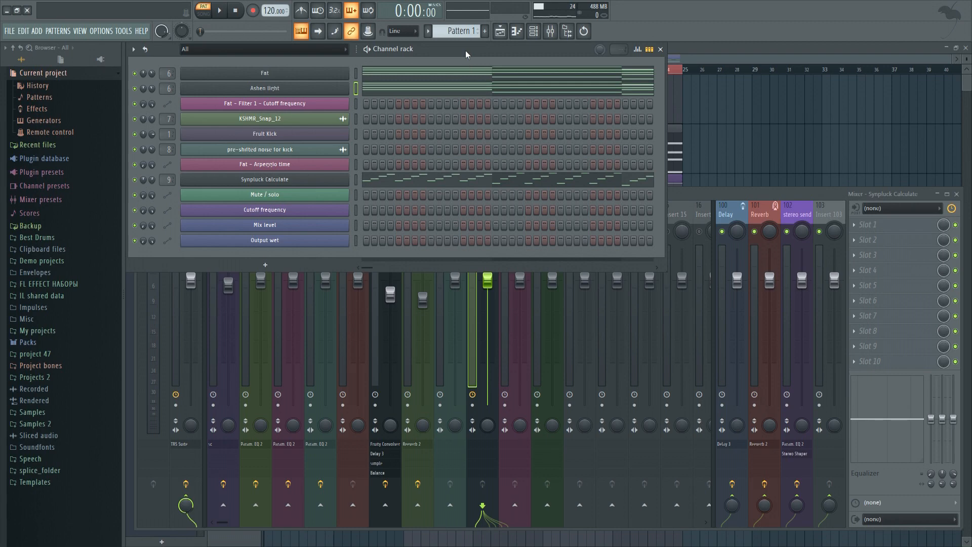
- Add a Layer channel to the channel rack and move its settings window clear of the rack
click(37, 31)
click(47, 349)
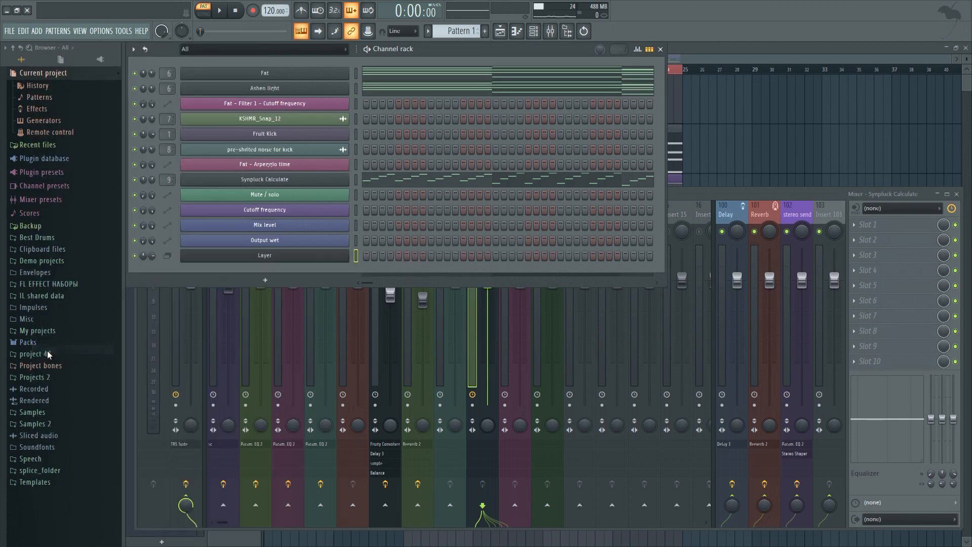
drag(280, 162, 772, 70)
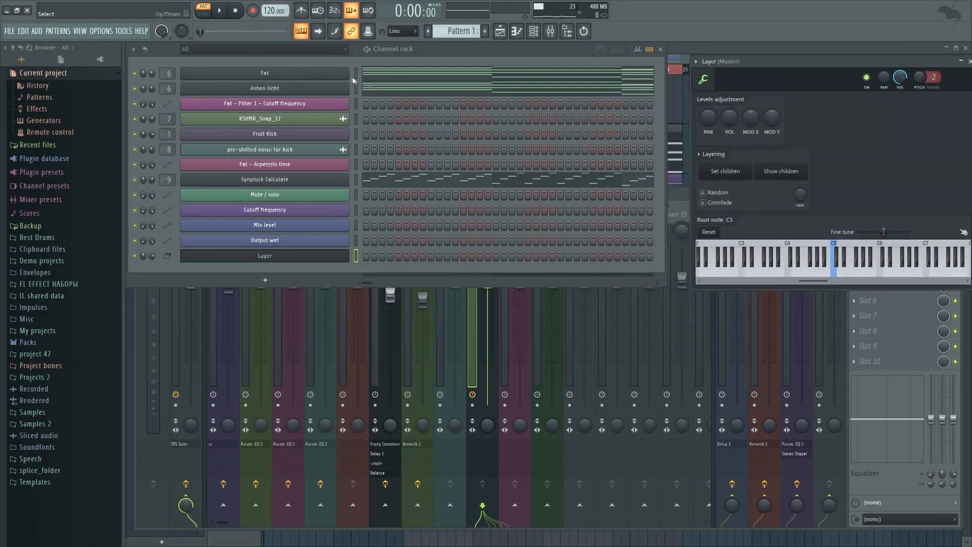
- Set the Fat, Ashen light and Synpluck Calculate channels as the Layer channel's children, then select the Layer channel for playing
shift+click(357, 86)
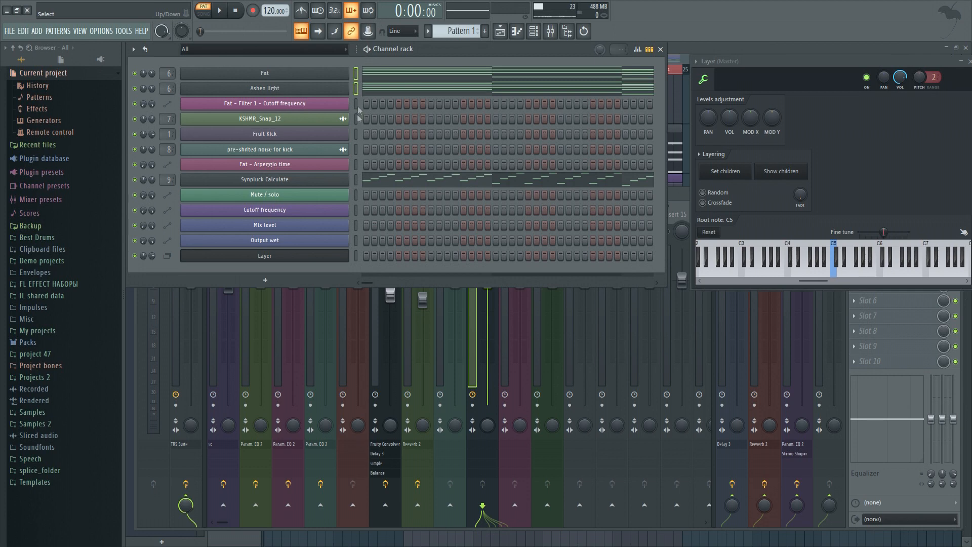
shift+click(356, 180)
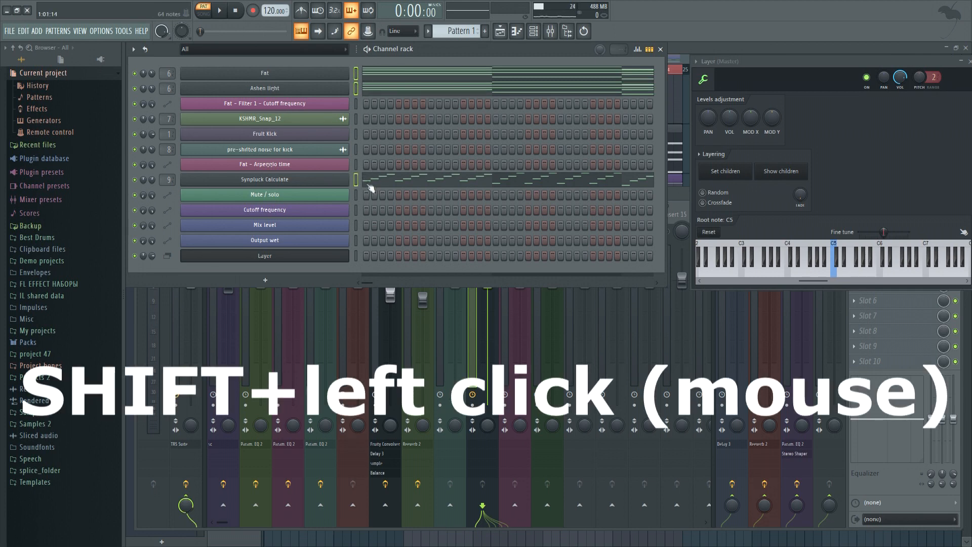
click(737, 175)
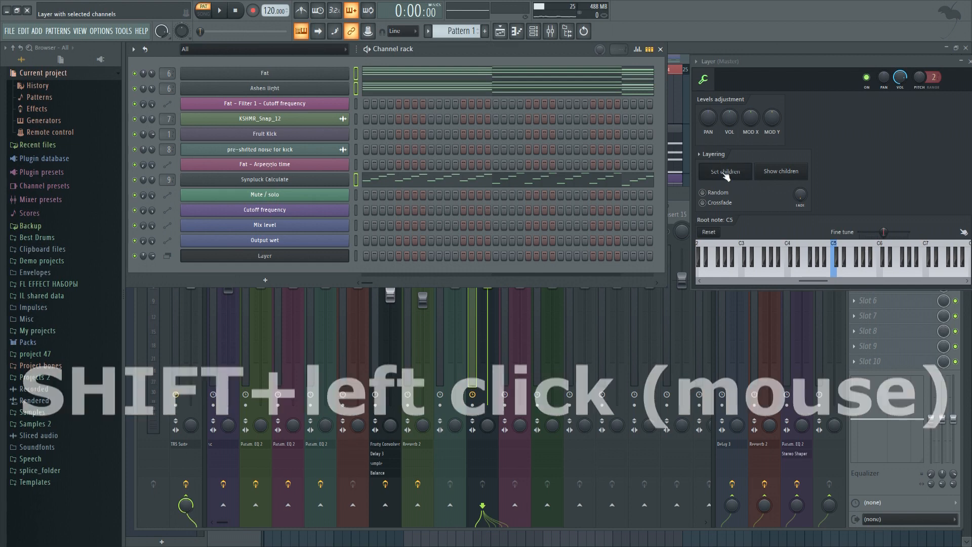
click(356, 256)
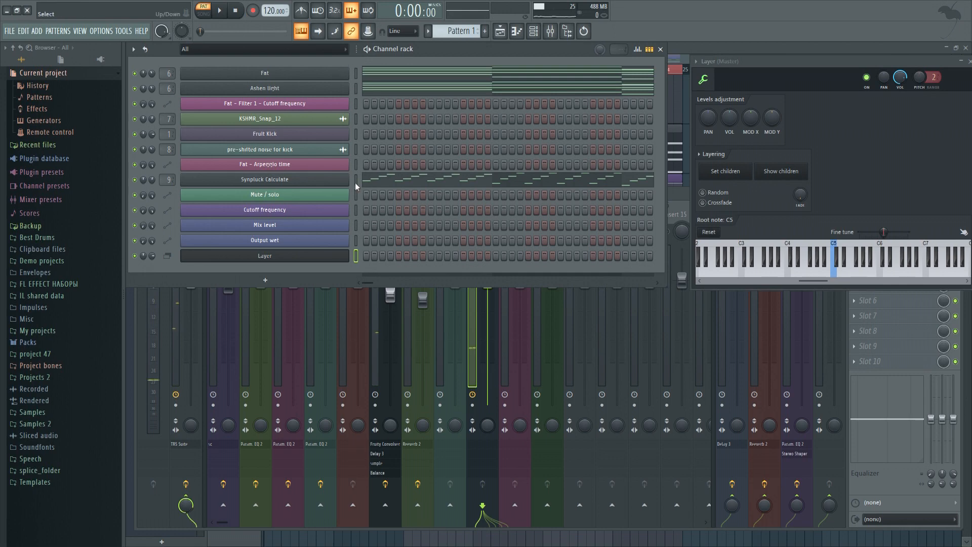
- Save the Layer channel's state as a channel preset named "brass pad arp"
drag(737, 63, 640, 74)
click(599, 72)
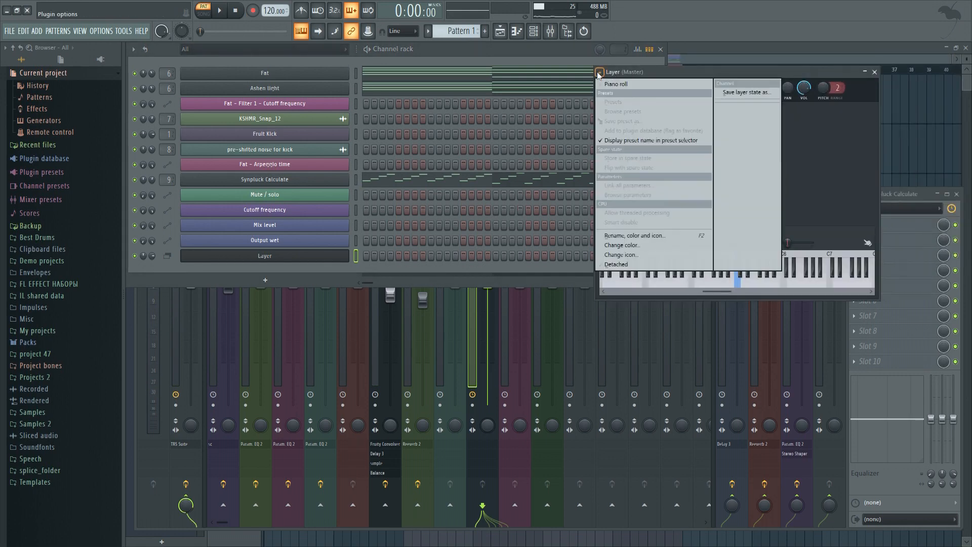
click(741, 93)
text(bra)
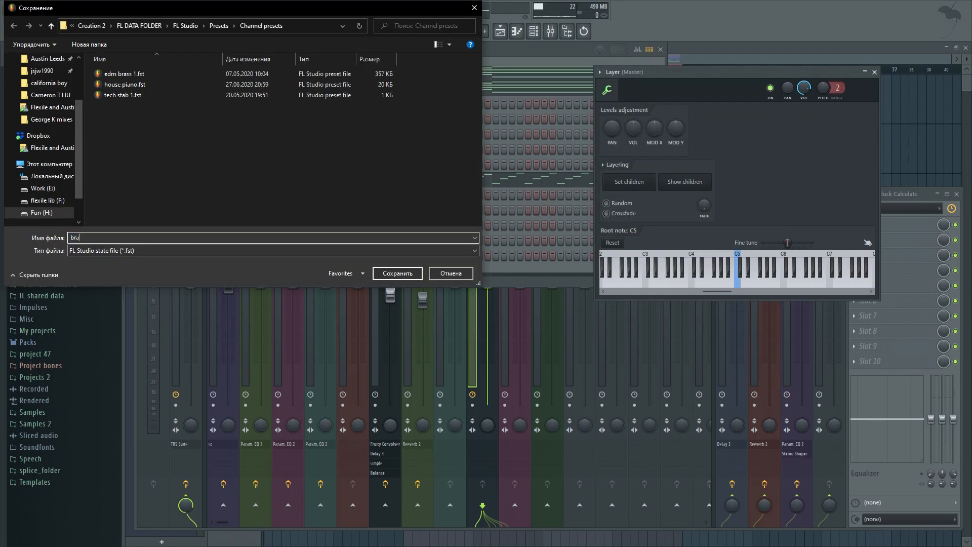
text(ss pad u)
key(Return)
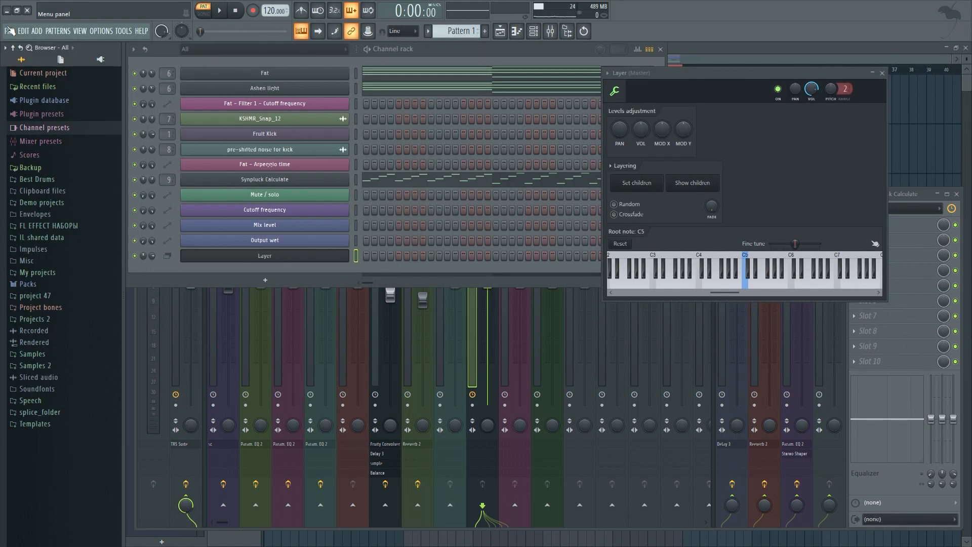
- Start a new project in place of the current one
click(9, 30)
click(40, 160)
click(489, 306)
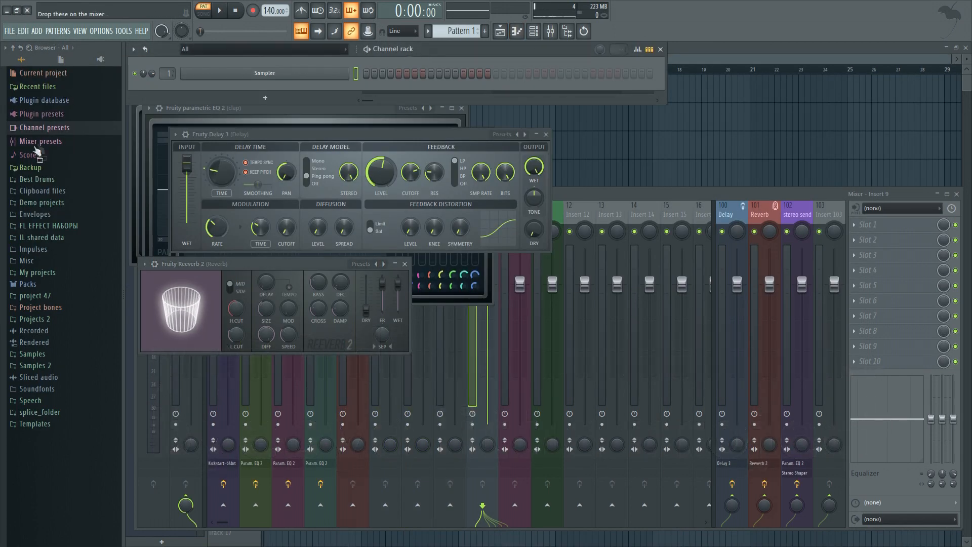
- Load the "brass pad arp" channel preset into the channel rack below the Sampler channel
click(46, 128)
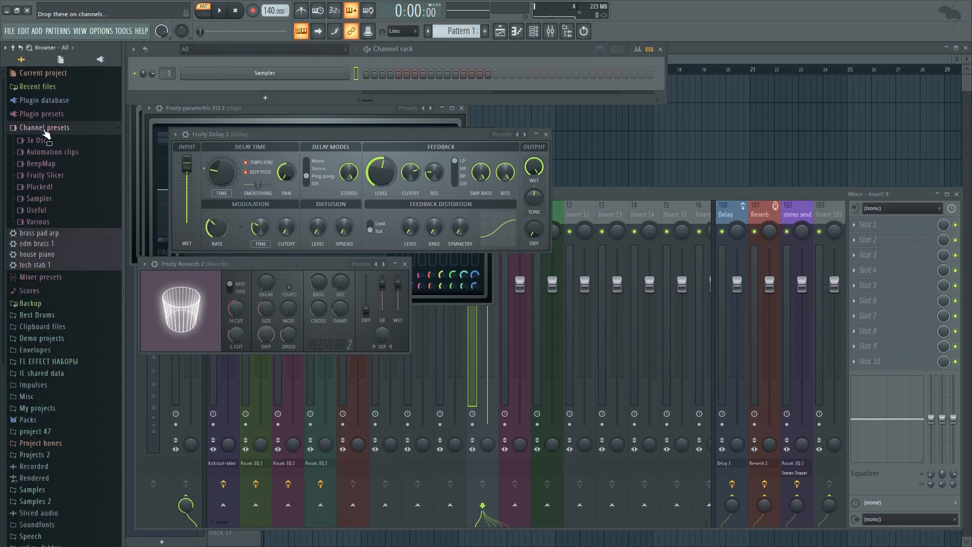
click(21, 235)
drag(22, 238, 322, 91)
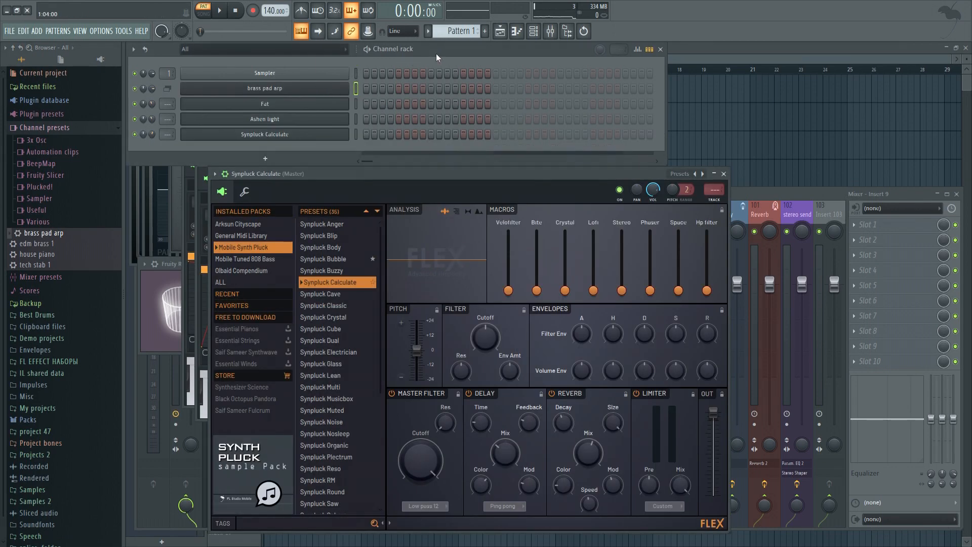
- Test the loaded brass pad arp layer with notes, and set the Synpluck Calculate channel's arpeggiator to the upward direction
key(c)
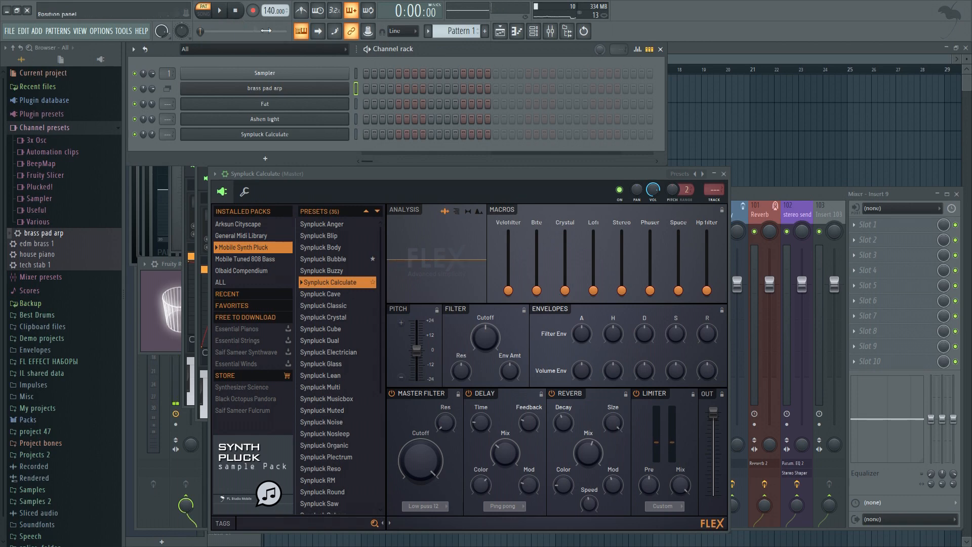
click(265, 134)
click(245, 192)
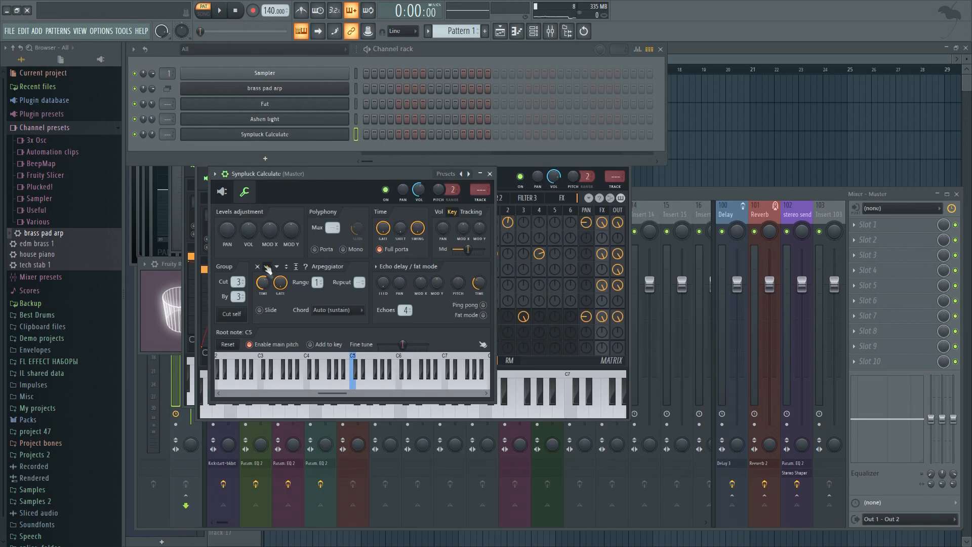
drag(300, 177, 334, 186)
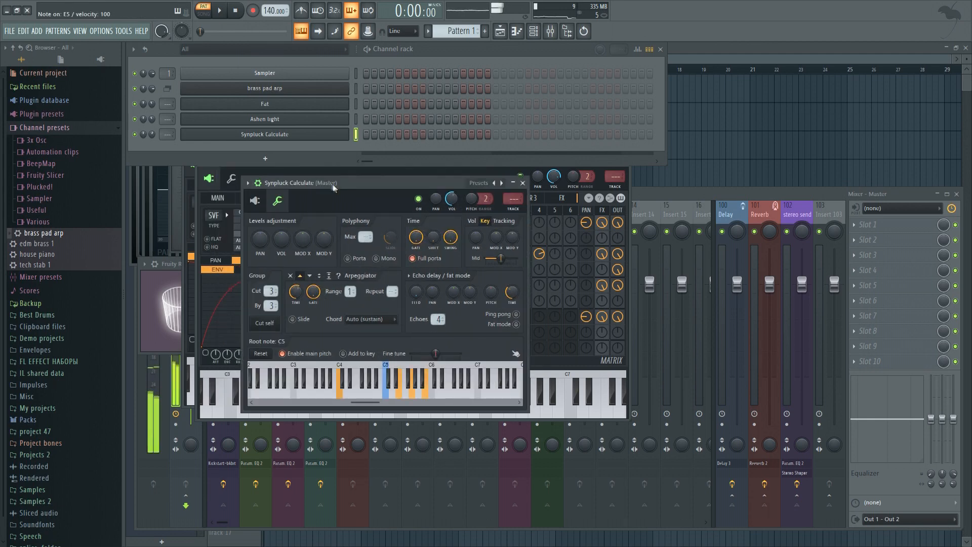
click(264, 91)
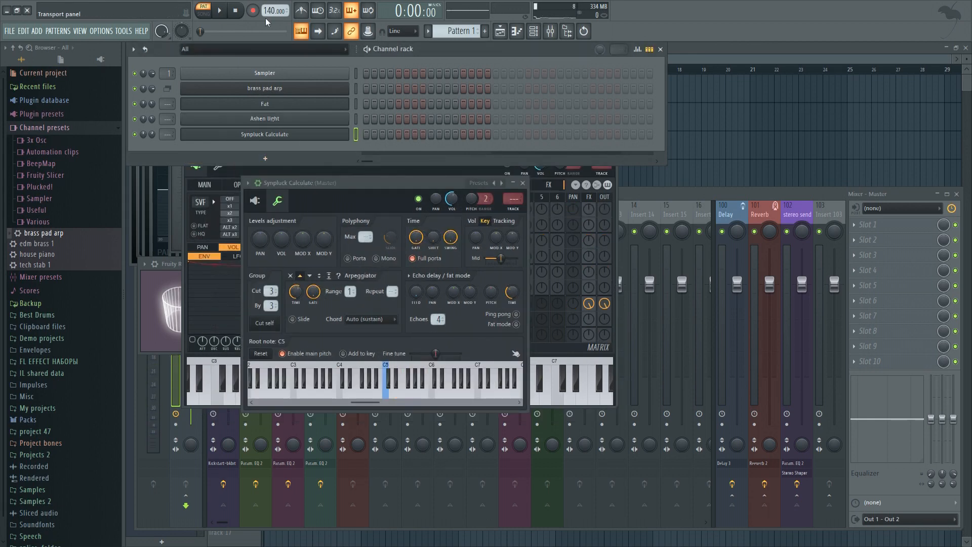